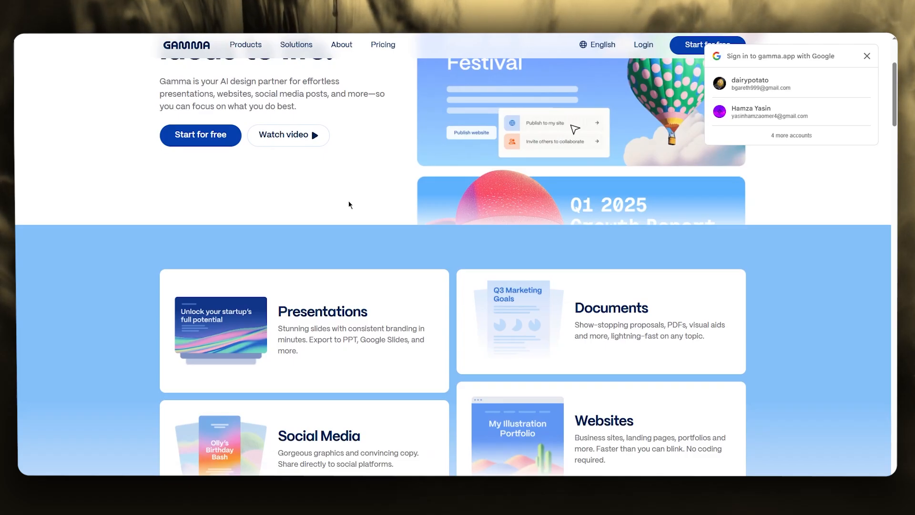
Dismiss the Google sign-in prompt and look over the Gamma home page's presentation, document, social media and website sections
{"action": "scroll", "coordinate": [349, 204], "scroll_direction": "up", "scroll_amount": 3}
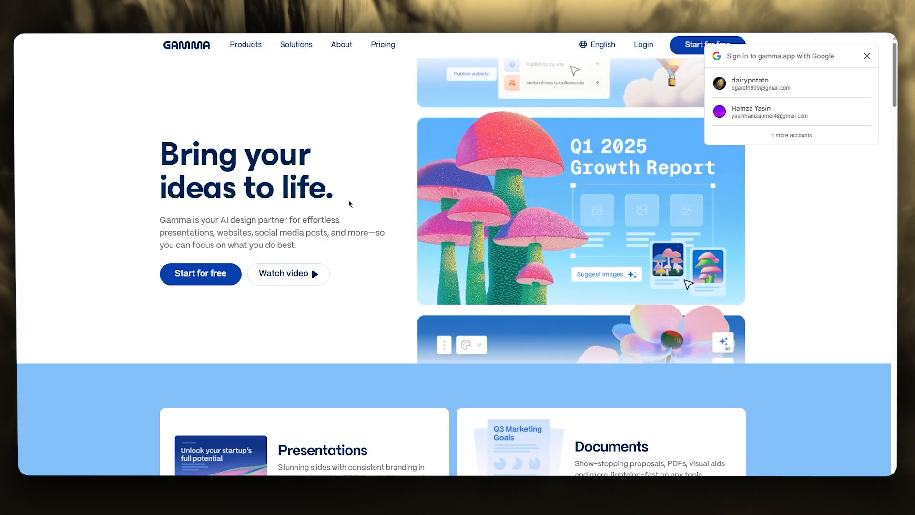
{"action": "left_click", "coordinate": [867, 56]}
{"action": "scroll", "coordinate": [499, 165], "scroll_direction": "down", "scroll_amount": 6}
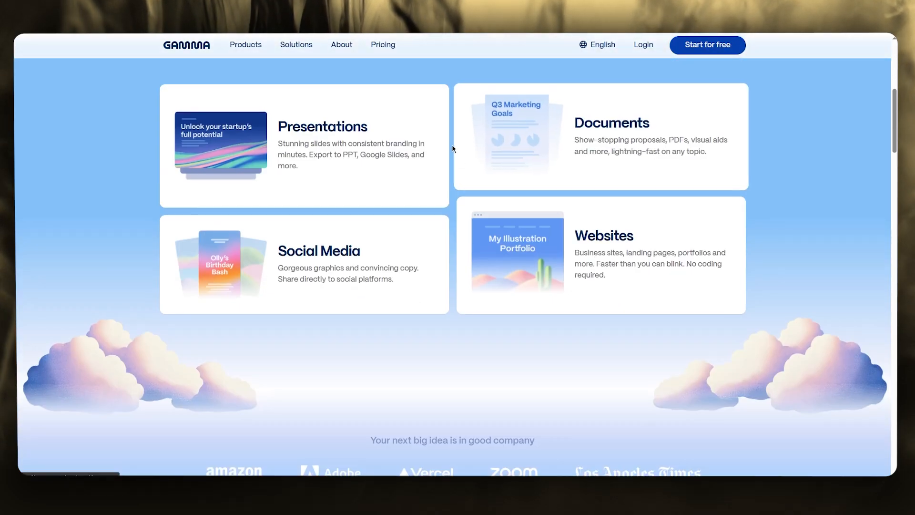
{"action": "scroll", "coordinate": [455, 149], "scroll_direction": "down", "scroll_amount": 2}
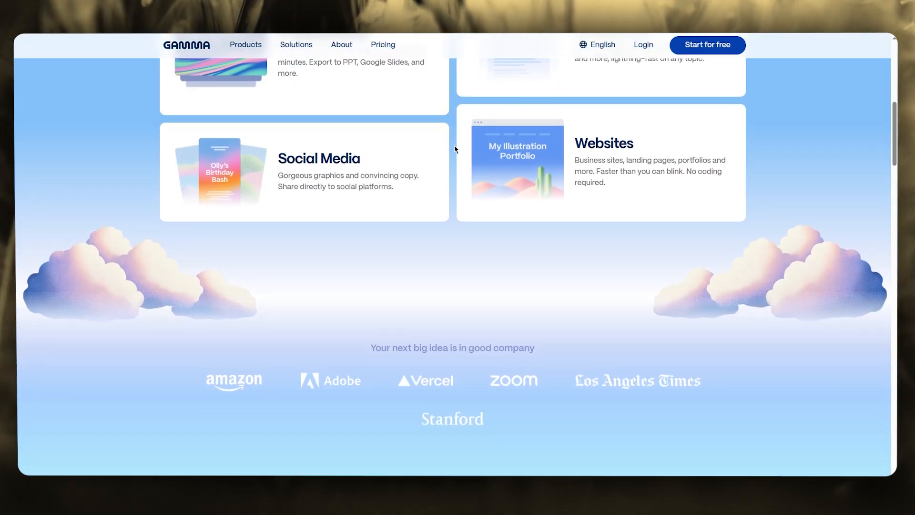
{"action": "scroll", "coordinate": [454, 149], "scroll_direction": "down", "scroll_amount": 3}
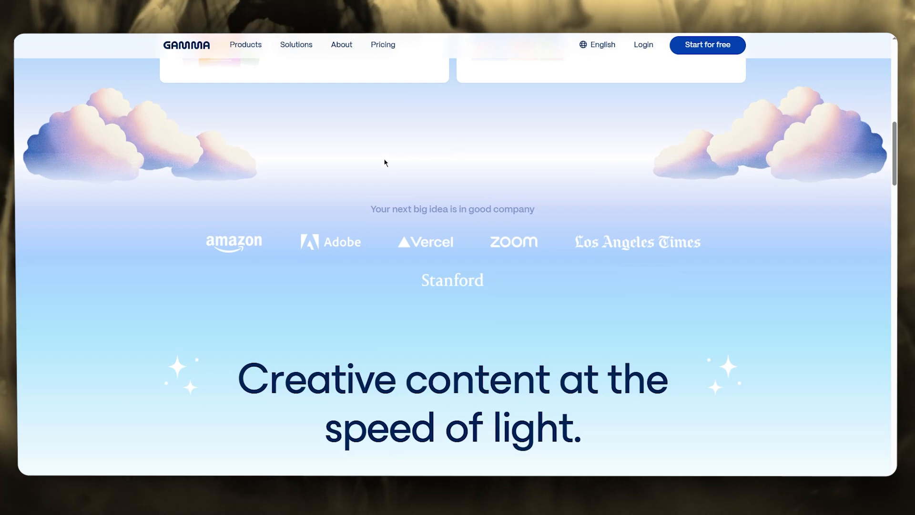
{"action": "scroll", "coordinate": [386, 163], "scroll_direction": "down", "scroll_amount": 4}
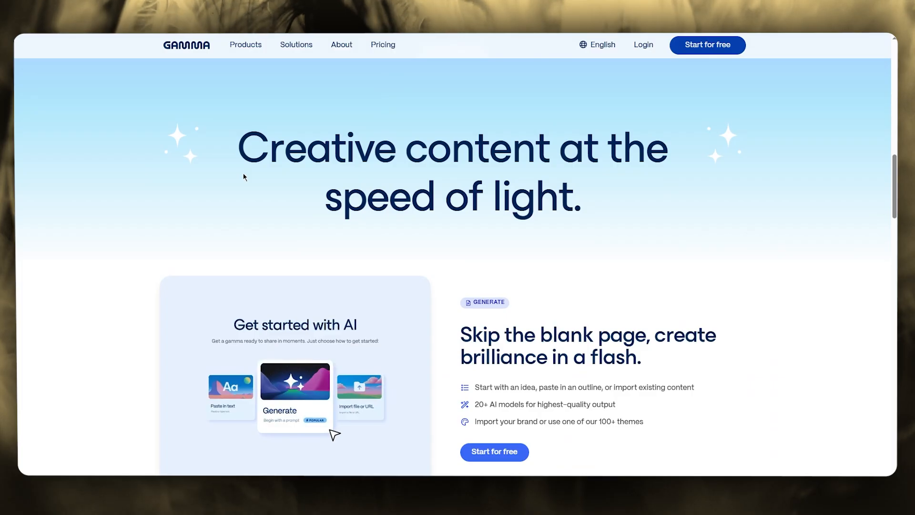
{"action": "scroll", "coordinate": [244, 177], "scroll_direction": "up", "scroll_amount": 8}
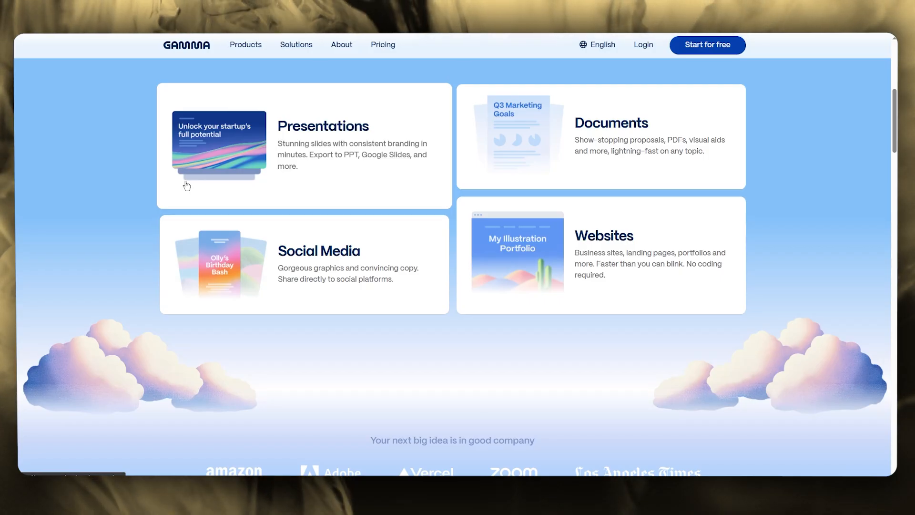
{"action": "scroll", "coordinate": [187, 185], "scroll_direction": "down", "scroll_amount": 4}
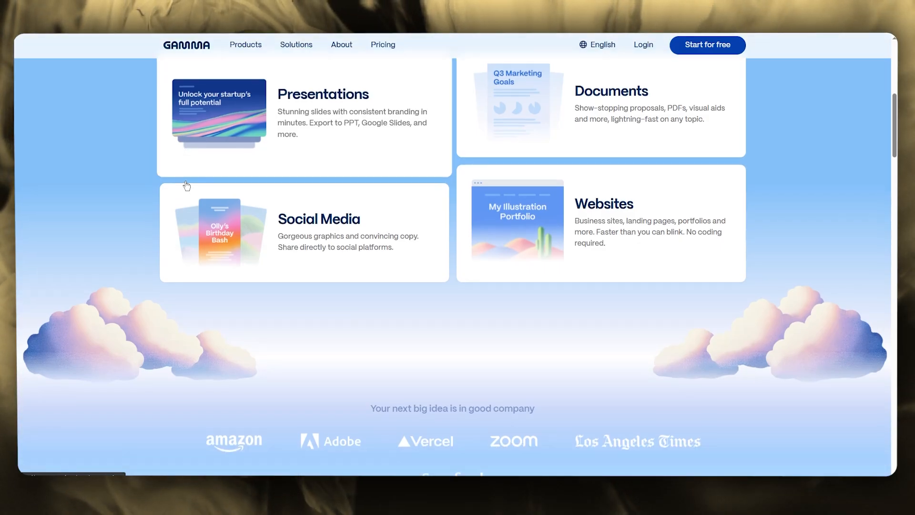
{"action": "scroll", "coordinate": [187, 185], "scroll_direction": "up", "scroll_amount": 10}
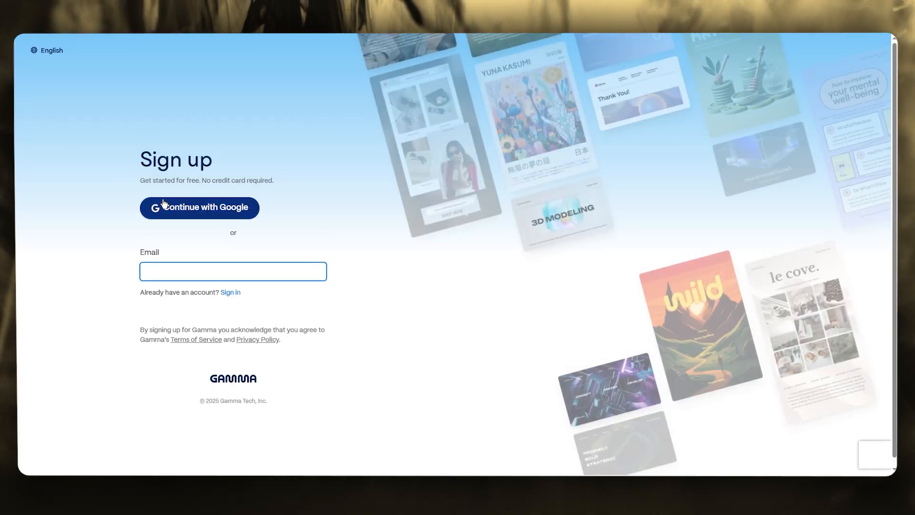
Sign in to Gamma with an existing Google account and approve sharing its details
{"action": "left_click", "coordinate": [191, 207]}
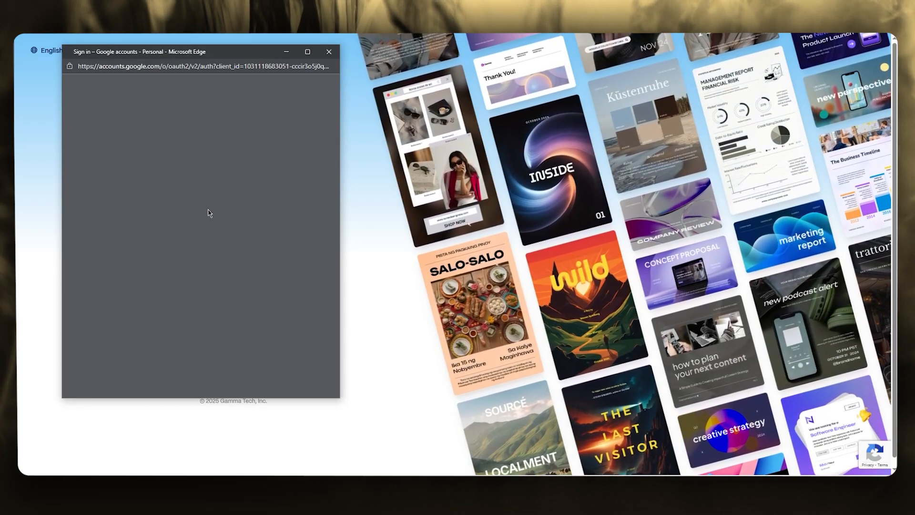
{"action": "scroll", "coordinate": [188, 248], "scroll_direction": "down", "scroll_amount": 3}
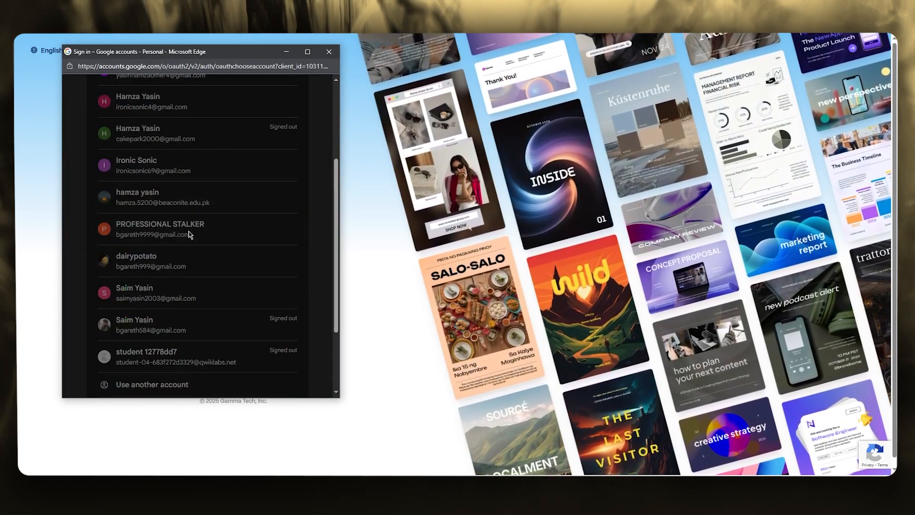
{"action": "left_click", "coordinate": [214, 226]}
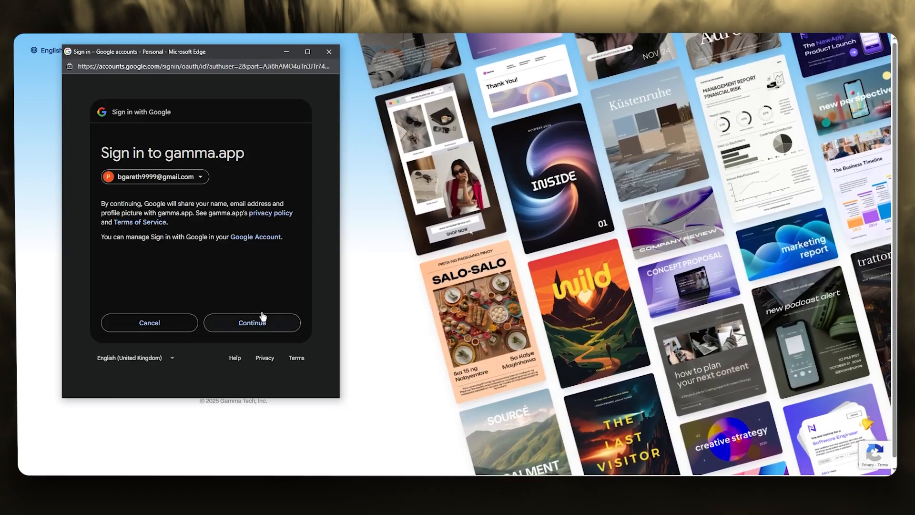
{"action": "left_click", "coordinate": [262, 317]}
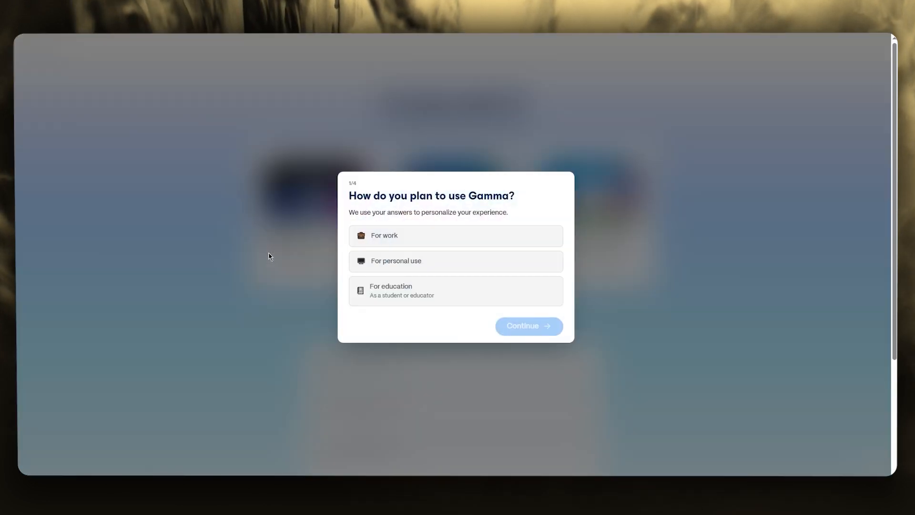
Complete the onboarding survey with For personal use, Design, Create presentations from scratch, and From a friend or colleague
{"action": "left_click", "coordinate": [409, 267]}
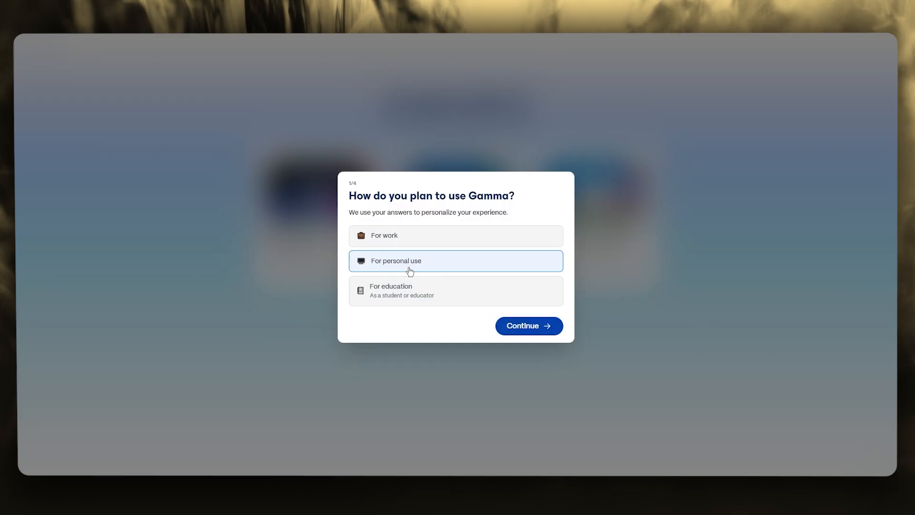
{"action": "left_click", "coordinate": [509, 324]}
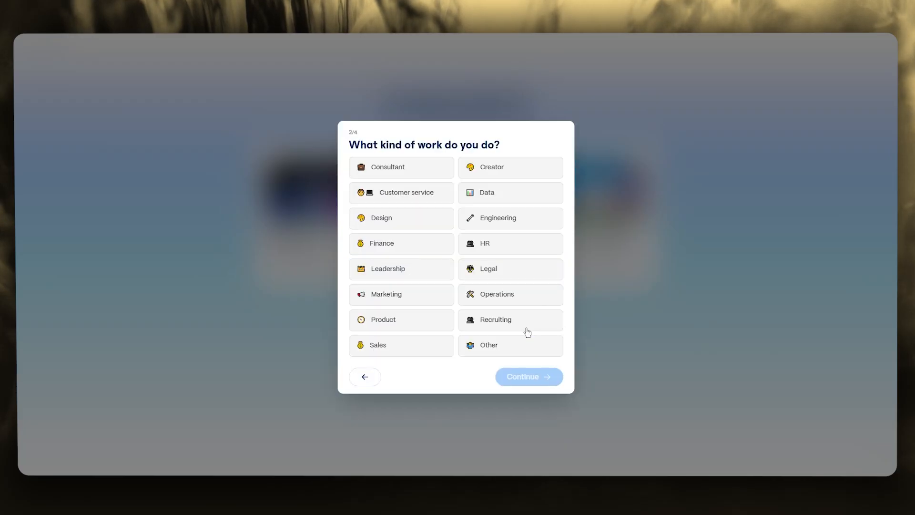
{"action": "left_click", "coordinate": [407, 226]}
{"action": "left_click", "coordinate": [535, 378]}
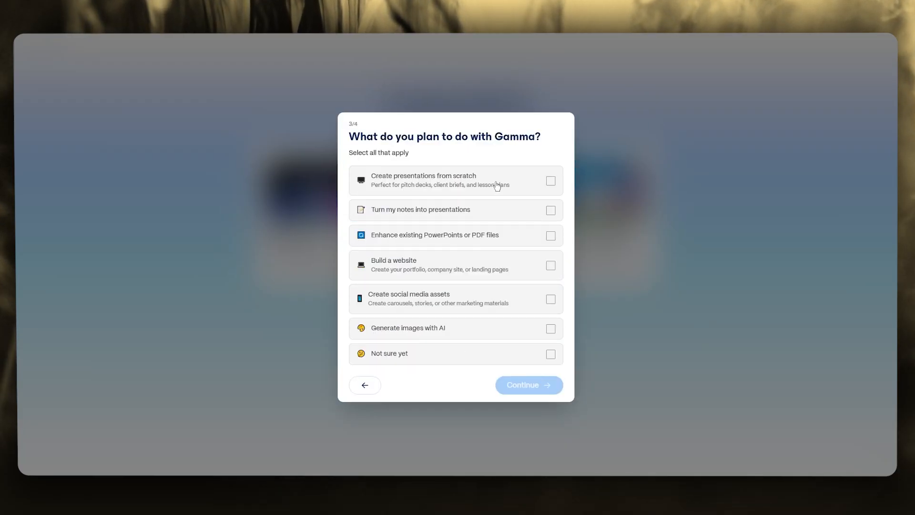
{"action": "left_click", "coordinate": [512, 184]}
{"action": "left_click", "coordinate": [535, 386]}
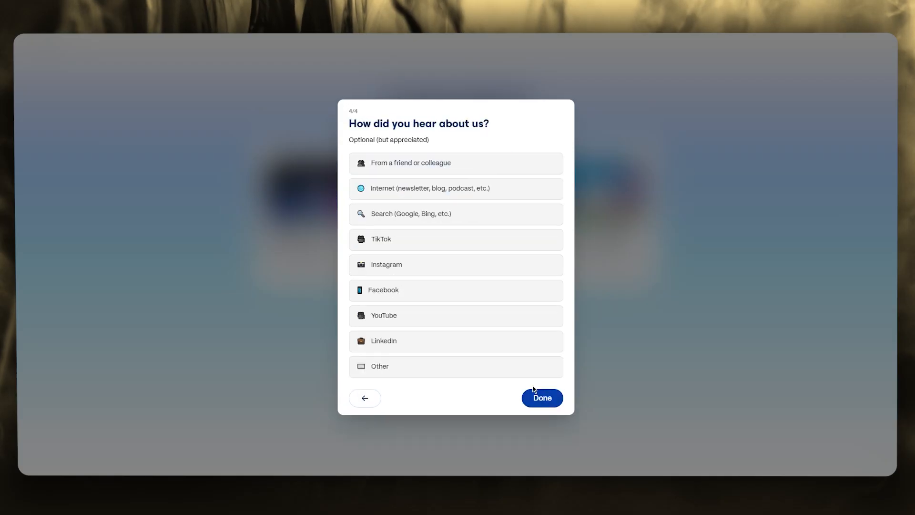
{"action": "left_click", "coordinate": [442, 171]}
{"action": "left_click", "coordinate": [545, 398]}
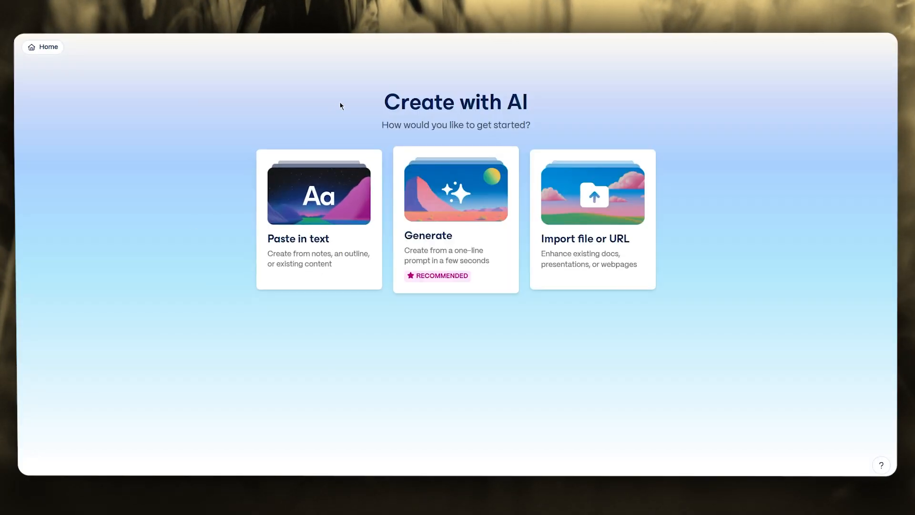
{"action": "left_click_drag", "start_coordinate": [339, 102], "coordinate": [562, 125]}
{"action": "left_click", "coordinate": [683, 121]}
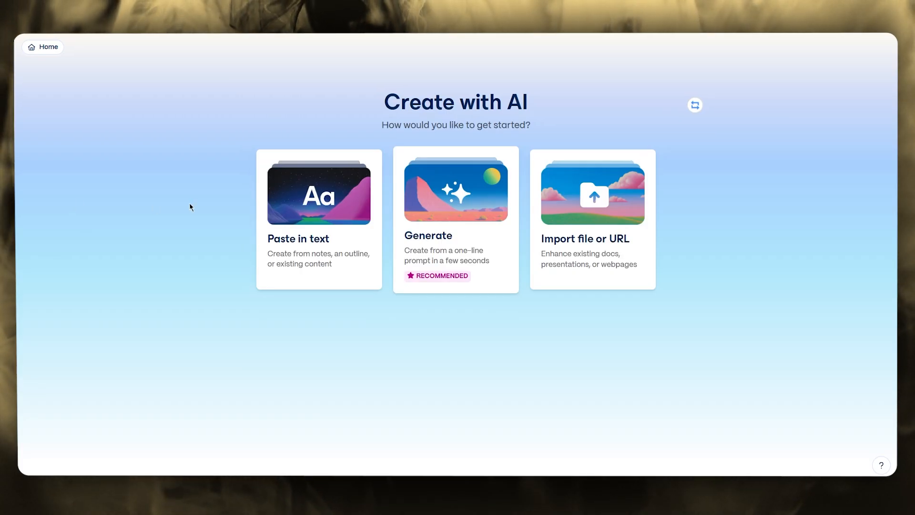
Start an AI-generated presentation from a one-line prompt and paste "AI Tools for Content Creators" as the topic
{"action": "left_click", "coordinate": [455, 234]}
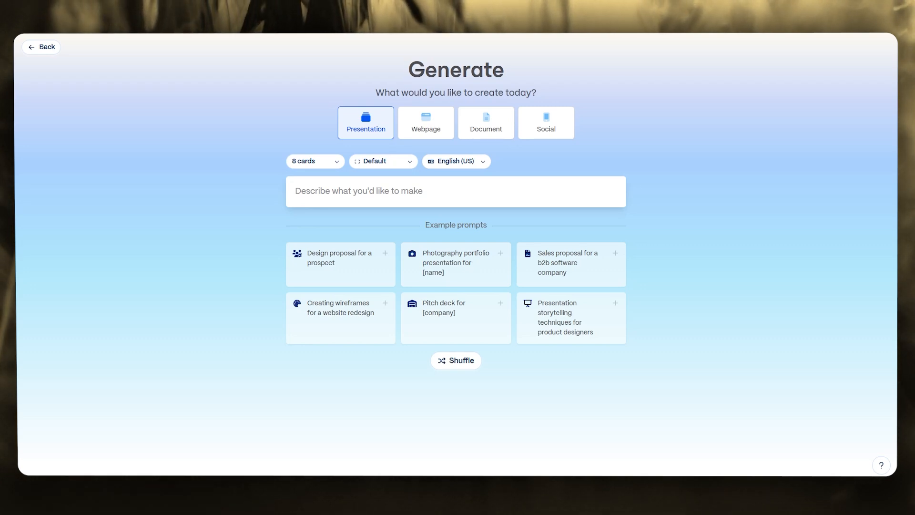
{"action": "right_click", "coordinate": [372, 193]}
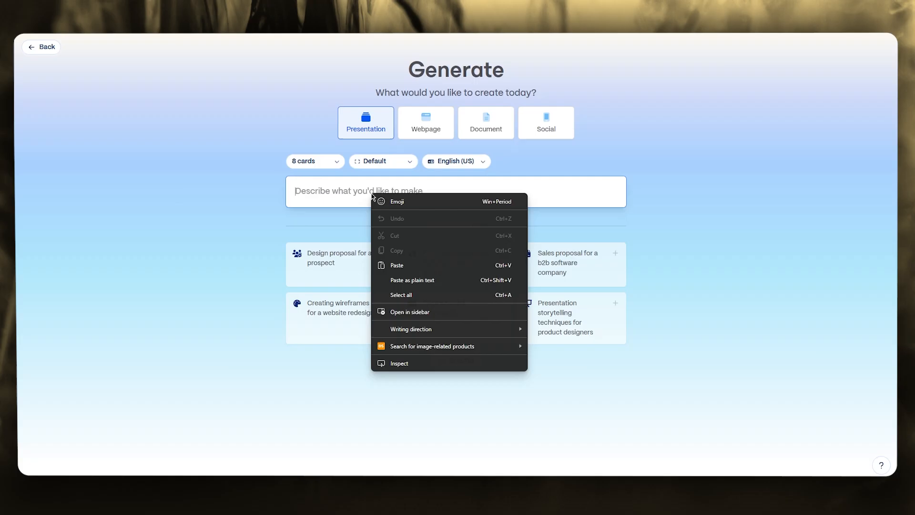
{"action": "left_click", "coordinate": [413, 265]}
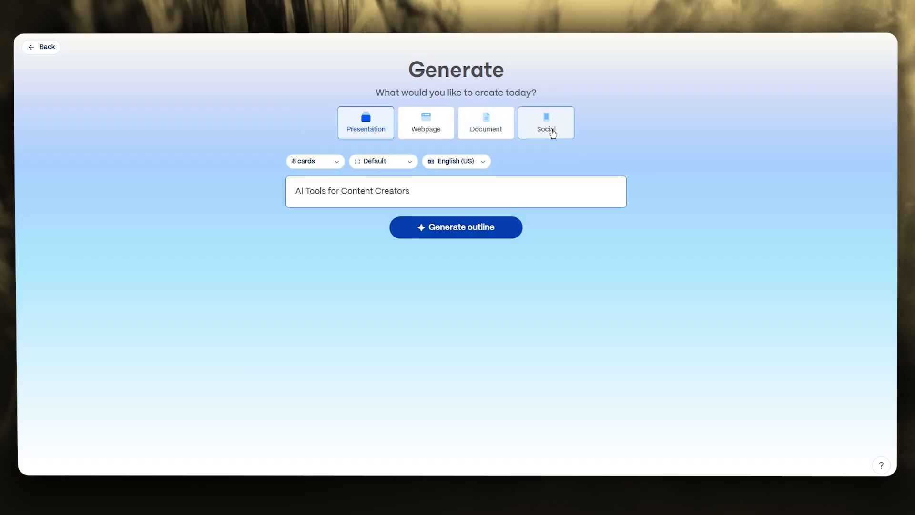
{"action": "left_click", "coordinate": [376, 132]}
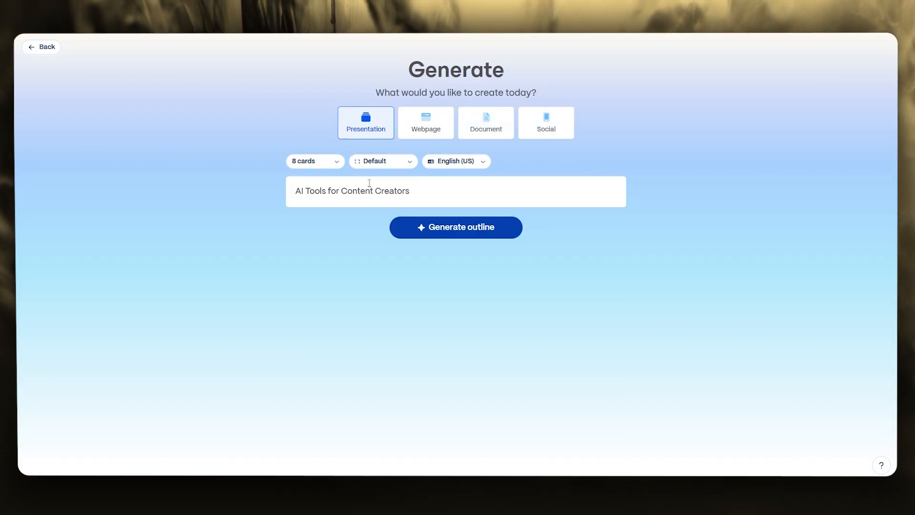
Generate the presentation outline with 10 cards, the Traditional 16:9 page style and English (US)
{"action": "left_click", "coordinate": [331, 168]}
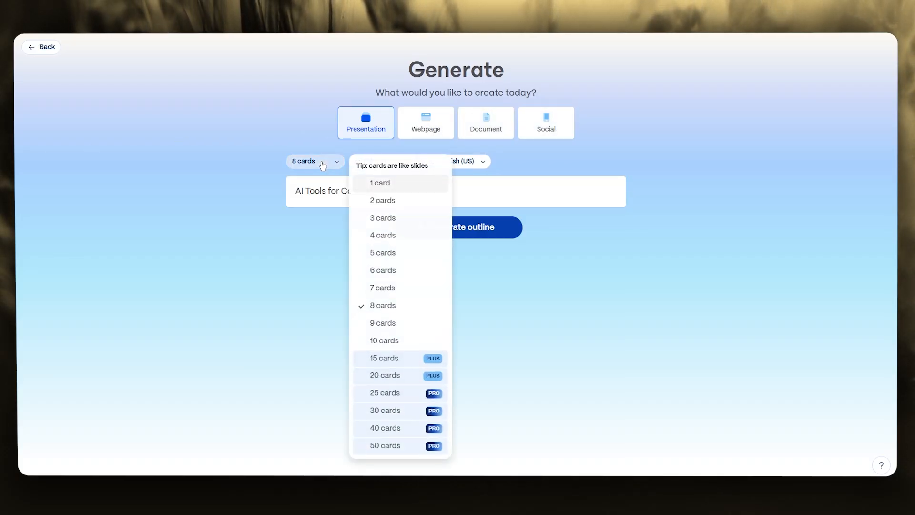
{"action": "left_click", "coordinate": [378, 340]}
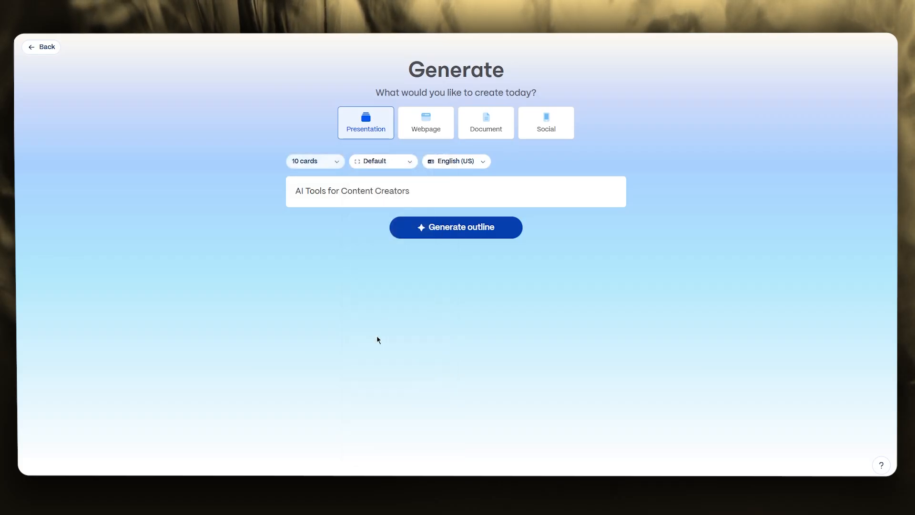
{"action": "left_click", "coordinate": [382, 161]}
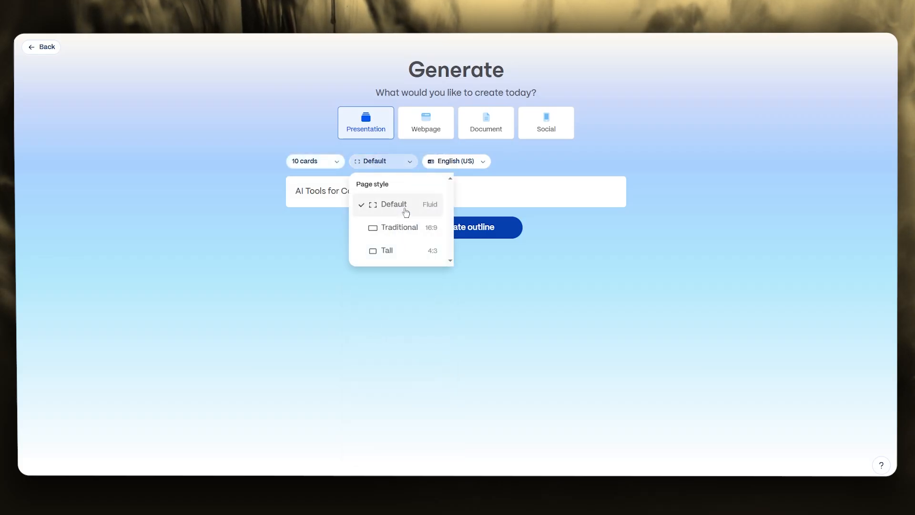
{"action": "left_click", "coordinate": [394, 229]}
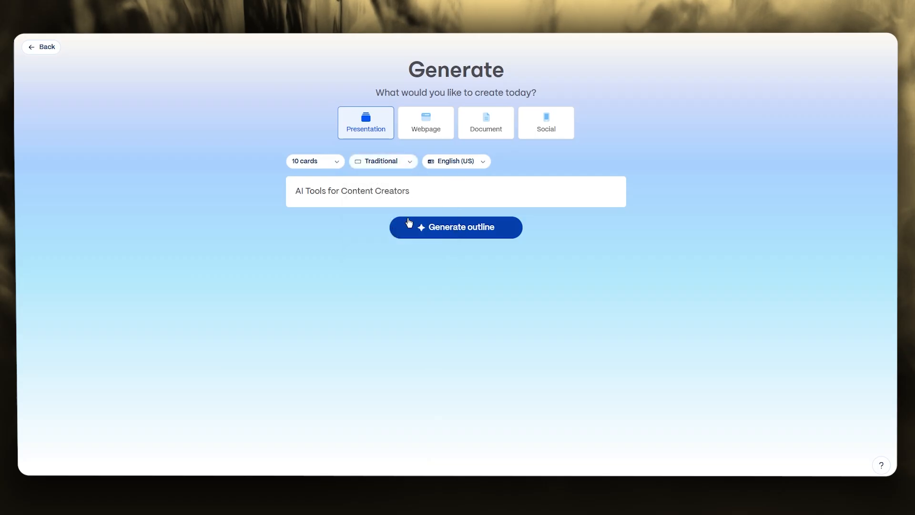
{"action": "left_click", "coordinate": [461, 165]}
{"action": "left_click", "coordinate": [462, 165]}
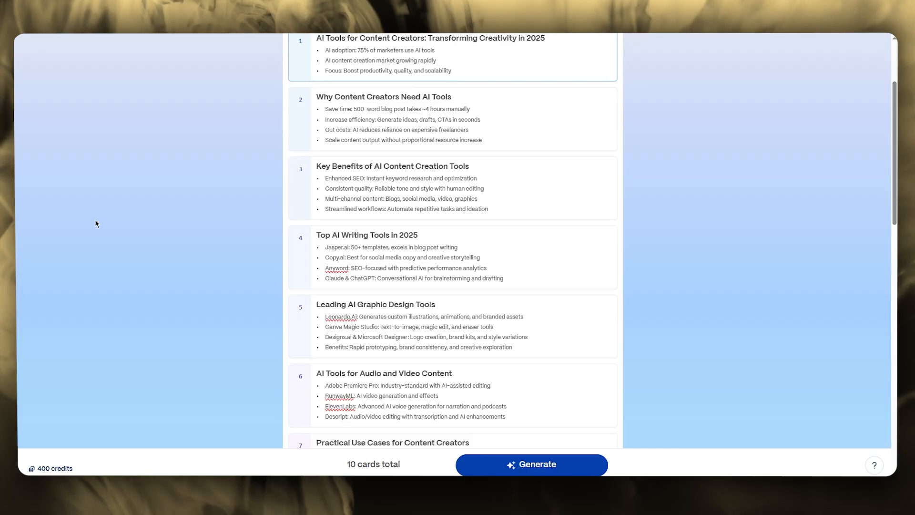
Delete the last two bullet points from outline card 8, "Integrating AI Tools Into Your Workflow"
{"action": "scroll", "coordinate": [419, 156], "scroll_direction": "up", "scroll_amount": 3}
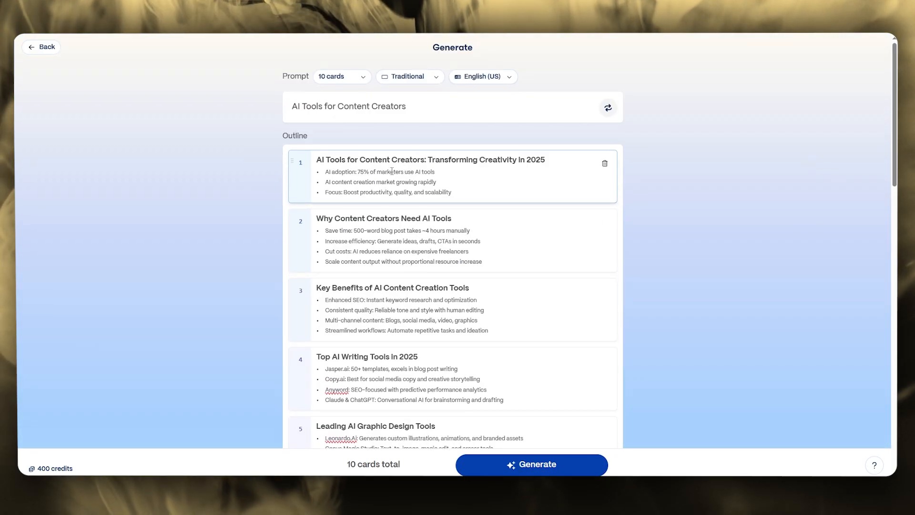
{"action": "scroll", "coordinate": [420, 209], "scroll_direction": "down", "scroll_amount": 8}
{"action": "scroll", "coordinate": [420, 214], "scroll_direction": "down", "scroll_amount": 4}
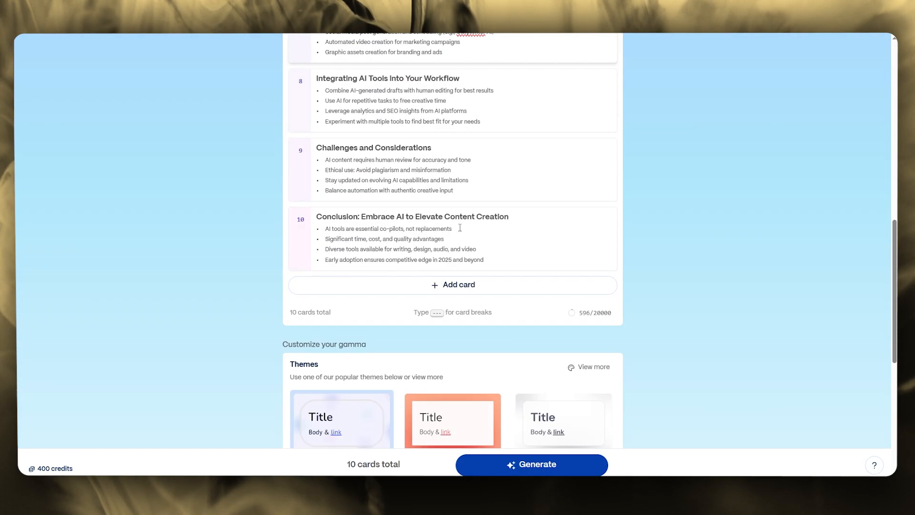
{"action": "scroll", "coordinate": [437, 187], "scroll_direction": "up", "scroll_amount": 1}
{"action": "left_click_drag", "start_coordinate": [481, 167], "coordinate": [323, 156]}
{"action": "key", "text": "BackSpace"}
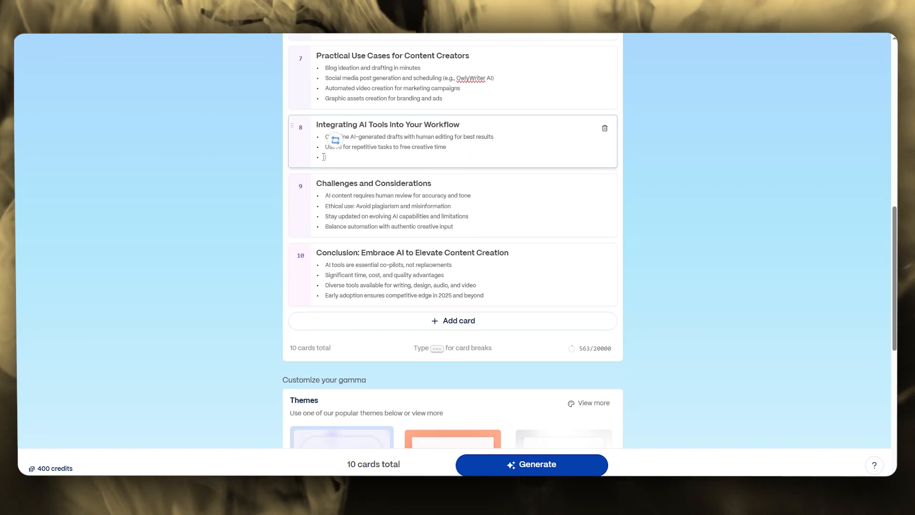
{"action": "key", "text": "BackSpace"}
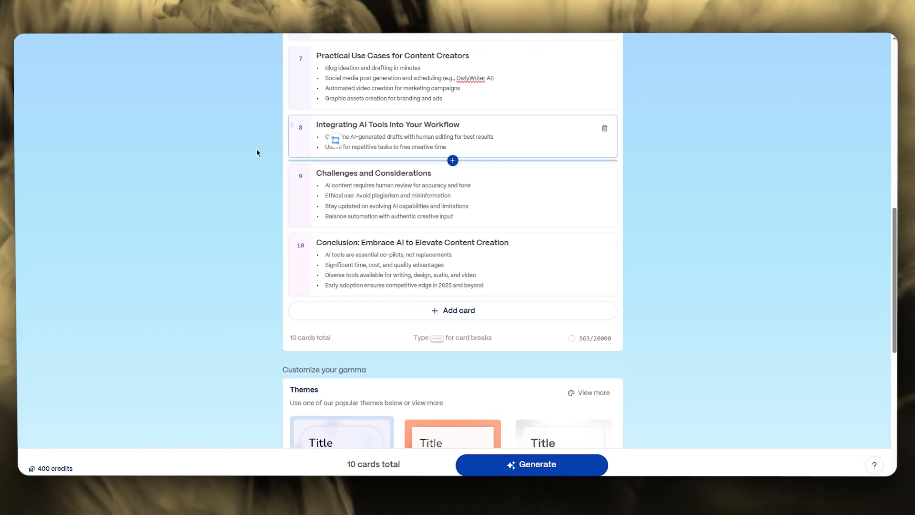
{"action": "left_click", "coordinate": [179, 150]}
Choose the Flamingo theme for the presentation and set the amount of text to Minimal
{"action": "scroll", "coordinate": [480, 168], "scroll_direction": "up", "scroll_amount": 1}
{"action": "scroll", "coordinate": [480, 170], "scroll_direction": "up", "scroll_amount": 5}
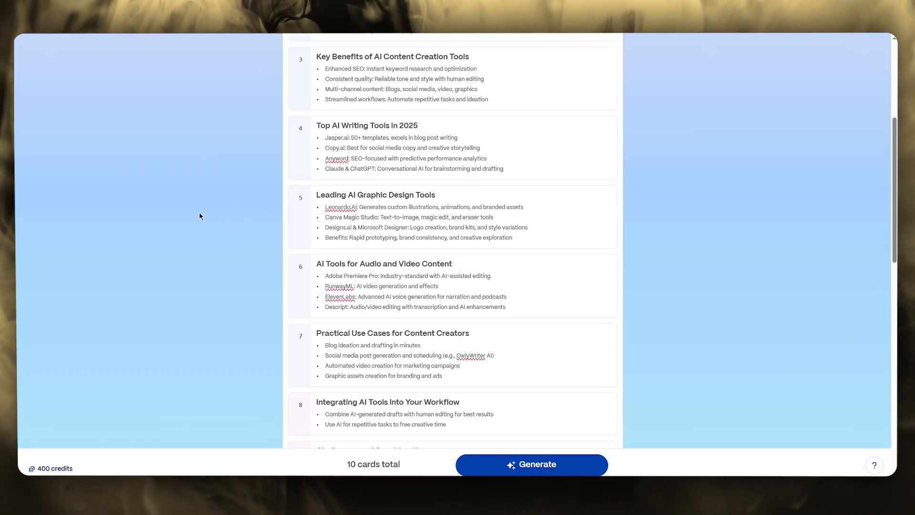
{"action": "scroll", "coordinate": [201, 215], "scroll_direction": "down", "scroll_amount": 7}
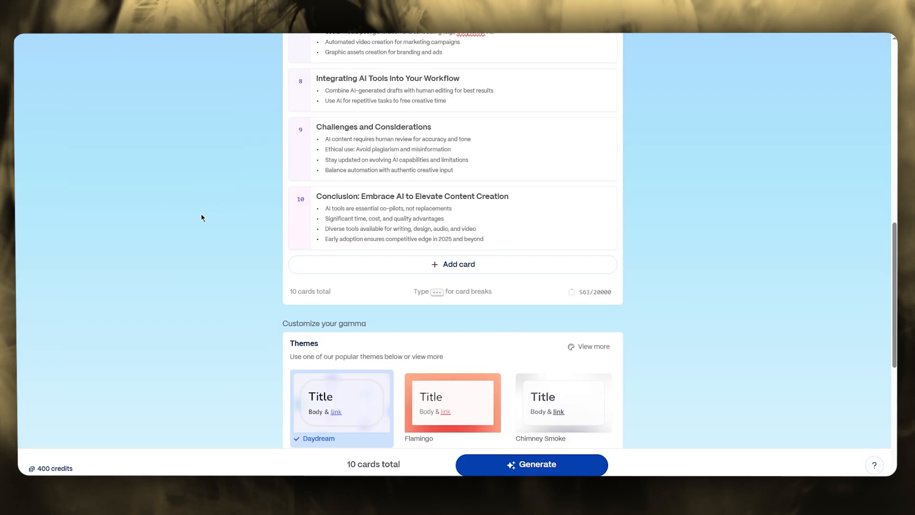
{"action": "scroll", "coordinate": [441, 262], "scroll_direction": "down", "scroll_amount": 2}
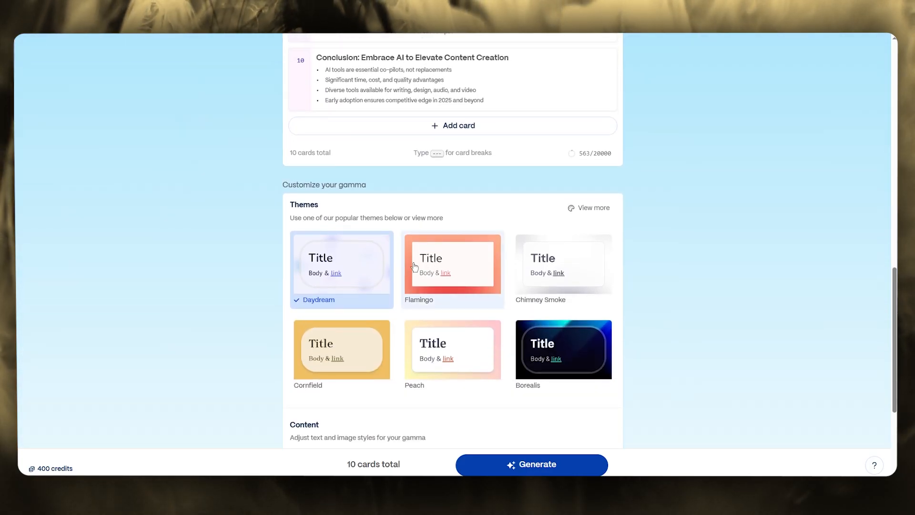
{"action": "scroll", "coordinate": [430, 258], "scroll_direction": "down", "scroll_amount": 3}
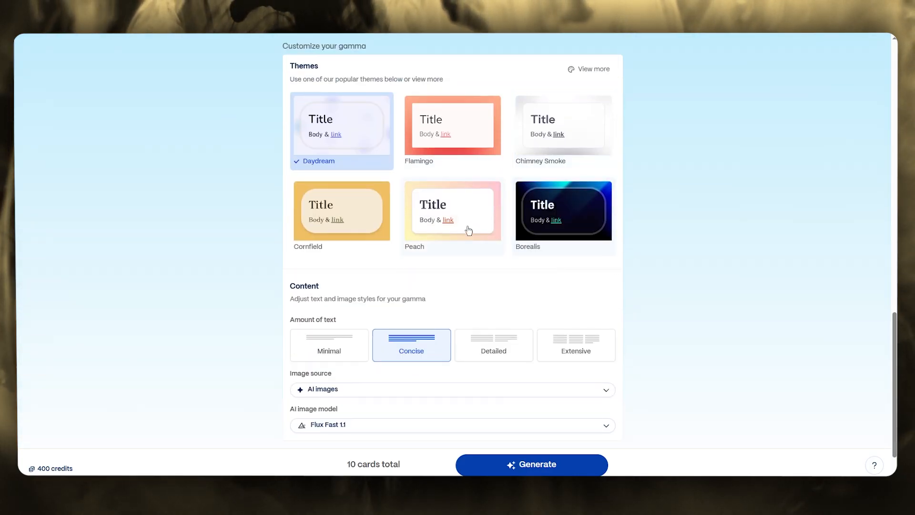
{"action": "left_click", "coordinate": [450, 142]}
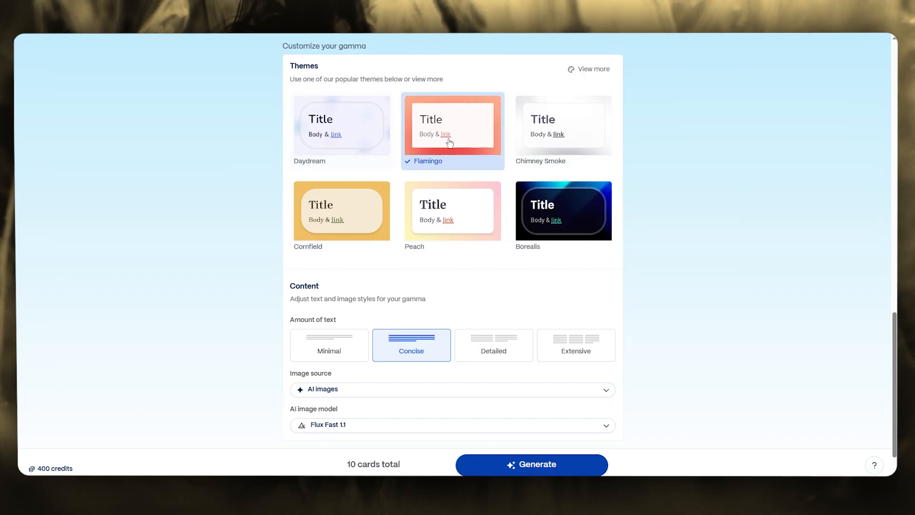
{"action": "scroll", "coordinate": [667, 160], "scroll_direction": "down", "scroll_amount": 1}
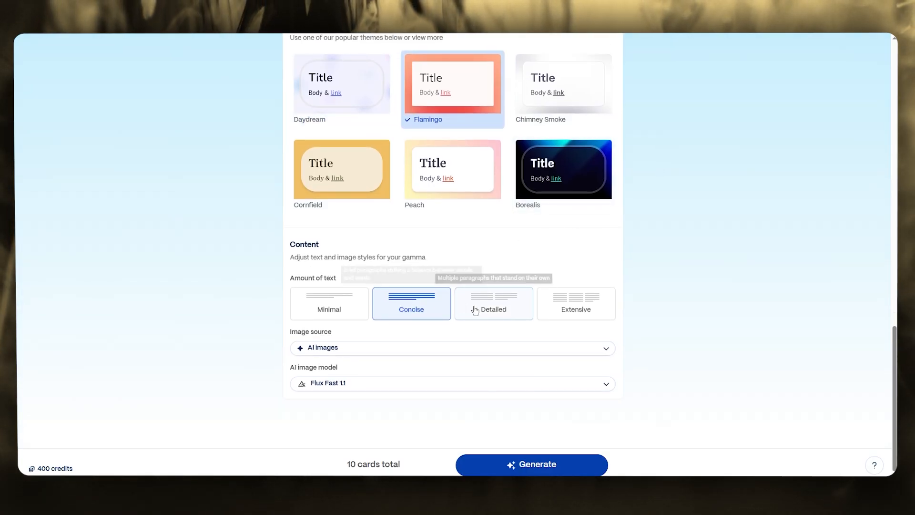
{"action": "left_click", "coordinate": [326, 310]}
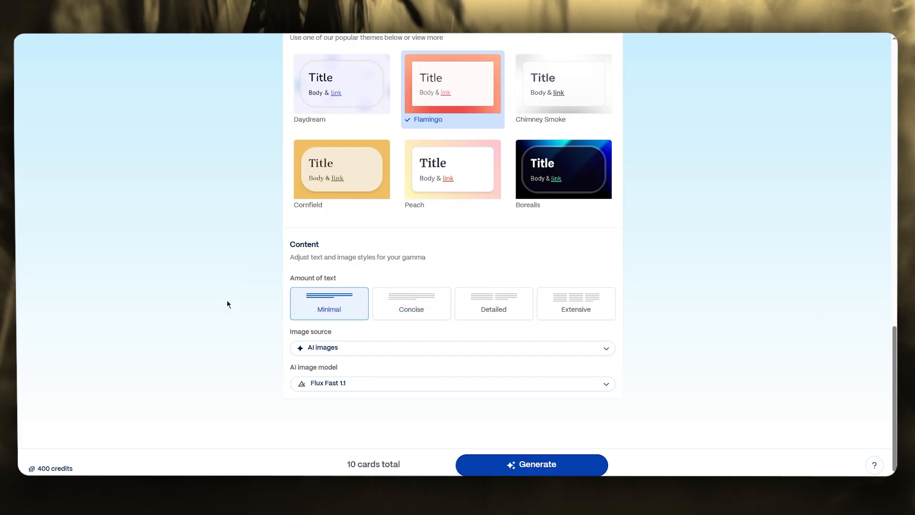
Set the image source to Web images and generate the presentation
{"action": "left_click", "coordinate": [362, 349]}
{"action": "left_click", "coordinate": [361, 348]}
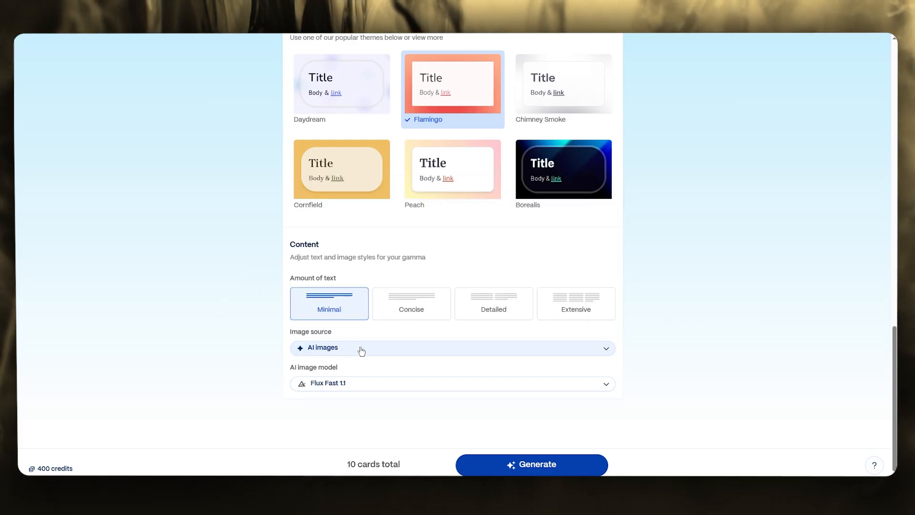
{"action": "left_click", "coordinate": [361, 350]}
{"action": "scroll", "coordinate": [410, 286], "scroll_direction": "down", "scroll_amount": 2}
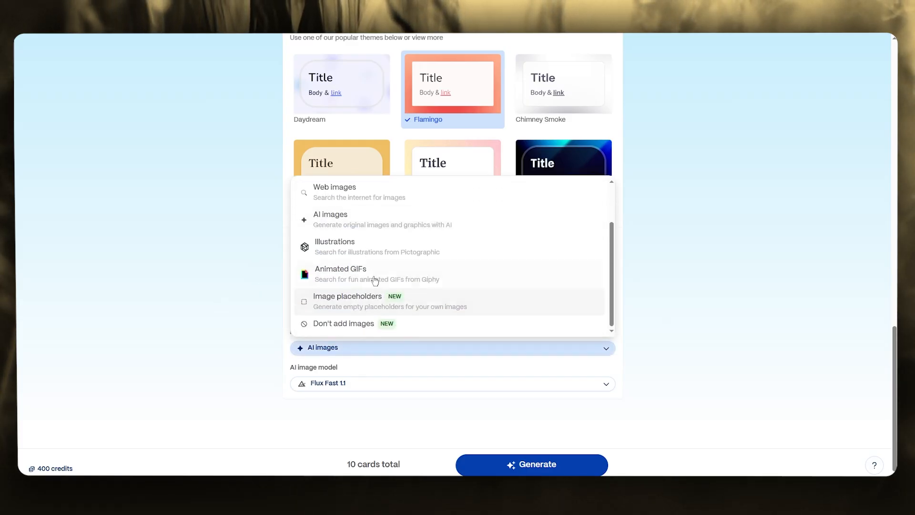
{"action": "scroll", "coordinate": [396, 283], "scroll_direction": "up", "scroll_amount": 1}
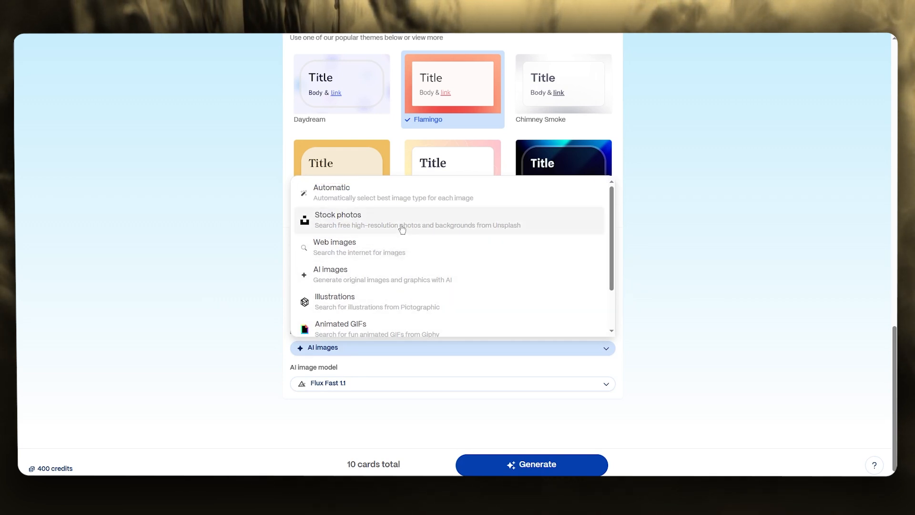
{"action": "scroll", "coordinate": [413, 199], "scroll_direction": "up", "scroll_amount": 1}
{"action": "left_click", "coordinate": [371, 258]}
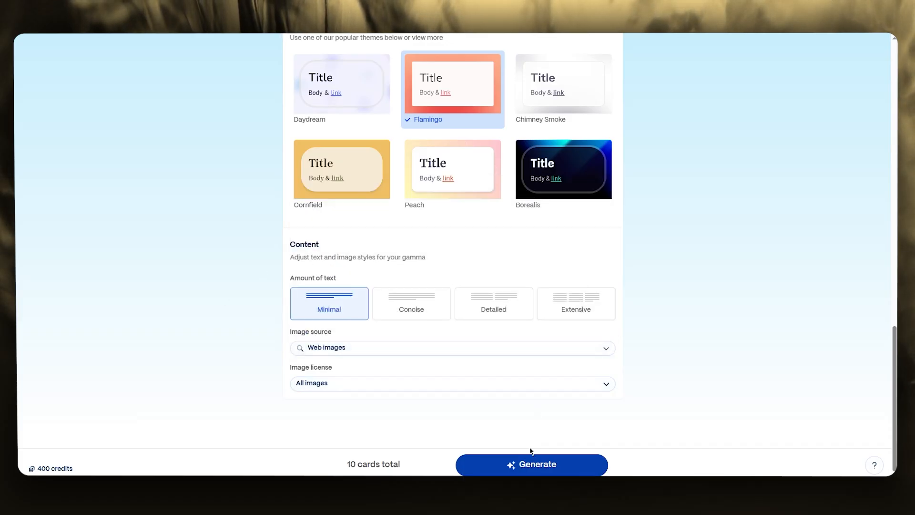
{"action": "left_click", "coordinate": [523, 466]}
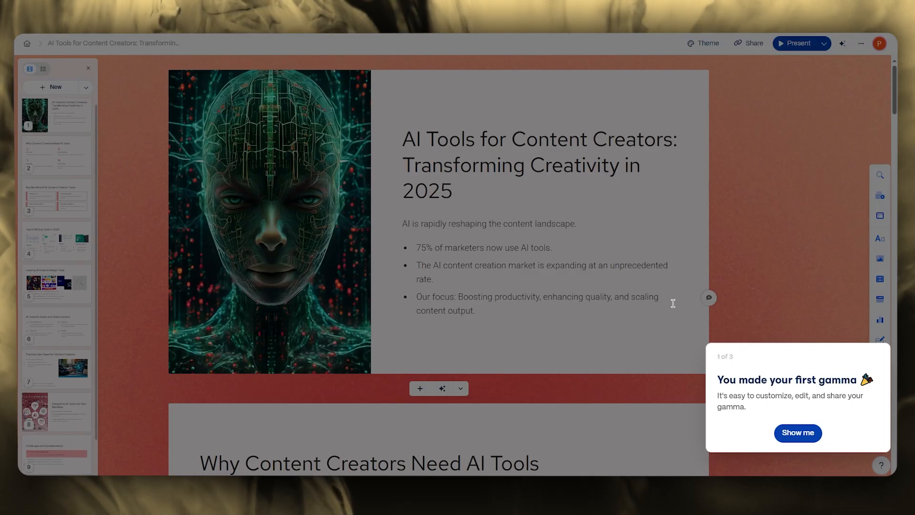
Go through the three-part introductory tour of the new presentation and finish it
{"action": "left_click", "coordinate": [796, 432]}
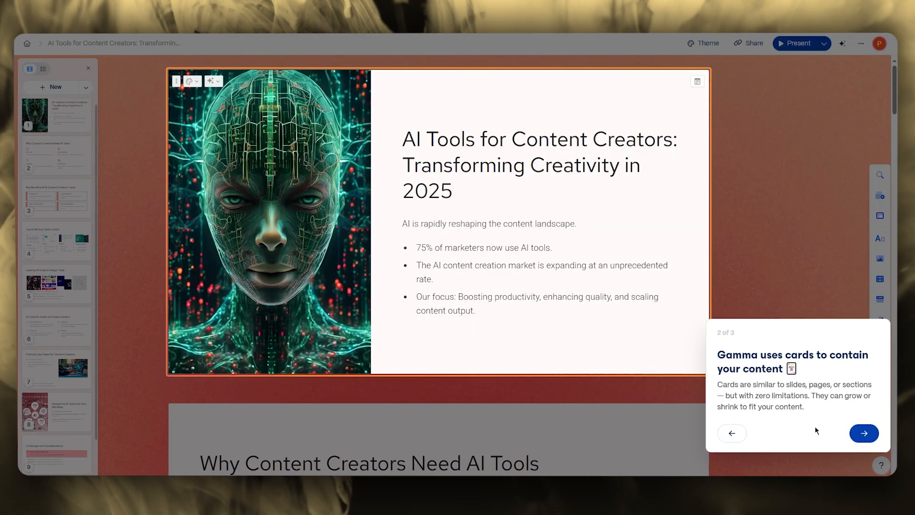
{"action": "left_click", "coordinate": [865, 433]}
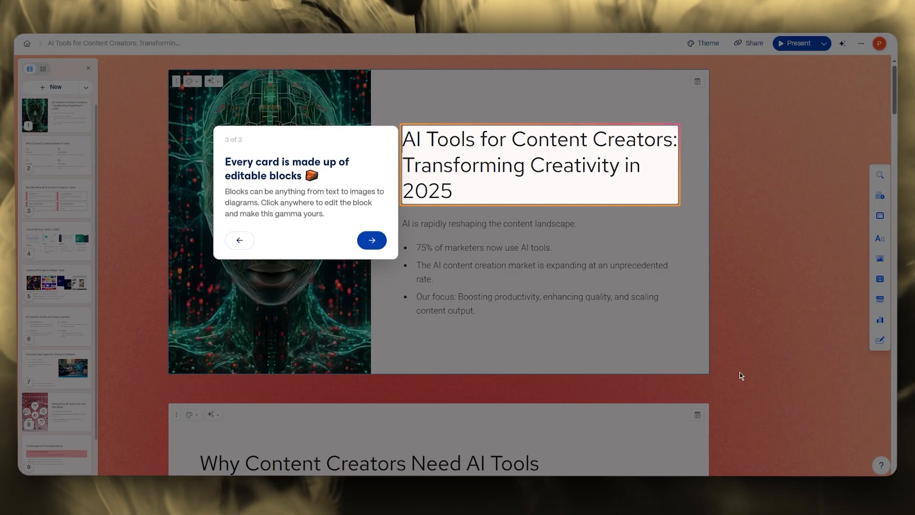
{"action": "left_click", "coordinate": [387, 245]}
{"action": "left_click", "coordinate": [712, 395]}
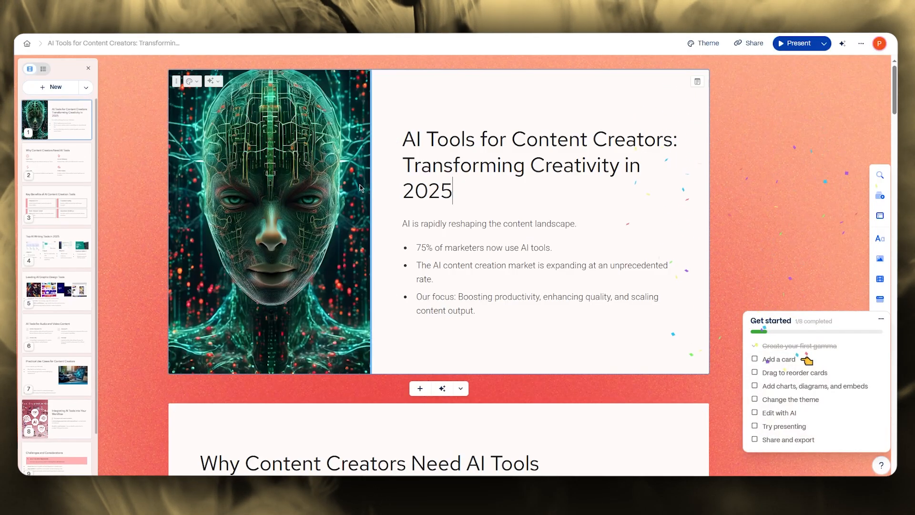
Look over the first generated cards and collapse the Get started checklist
{"action": "scroll", "coordinate": [310, 201], "scroll_direction": "down", "scroll_amount": 7}
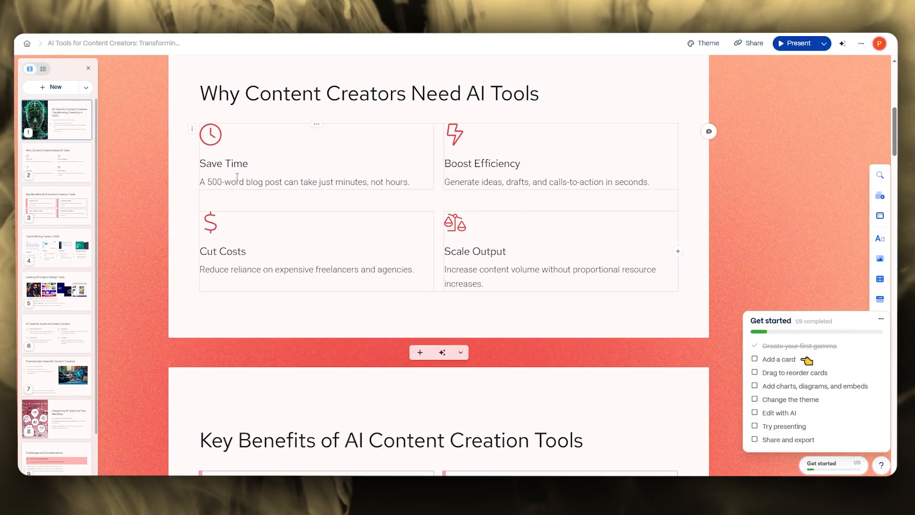
{"action": "left_click", "coordinate": [210, 134]}
{"action": "left_click", "coordinate": [196, 159]}
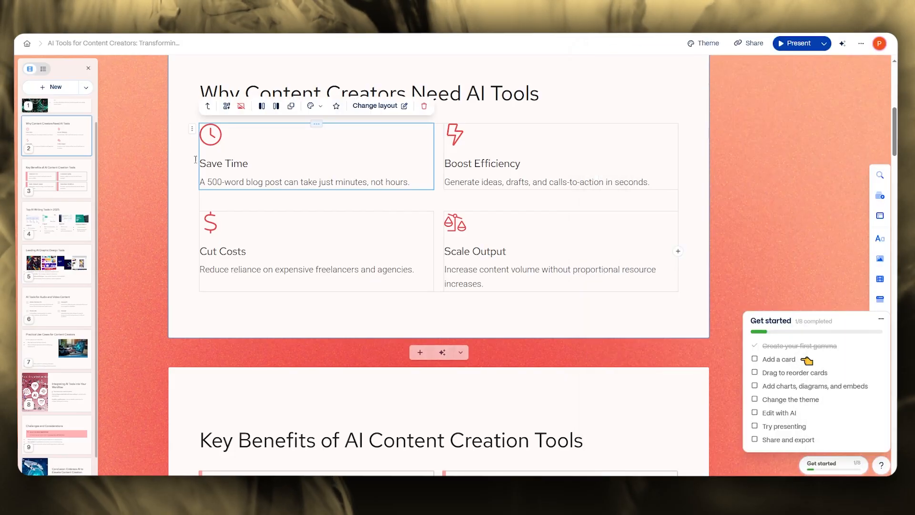
{"action": "scroll", "coordinate": [389, 186], "scroll_direction": "down", "scroll_amount": 9}
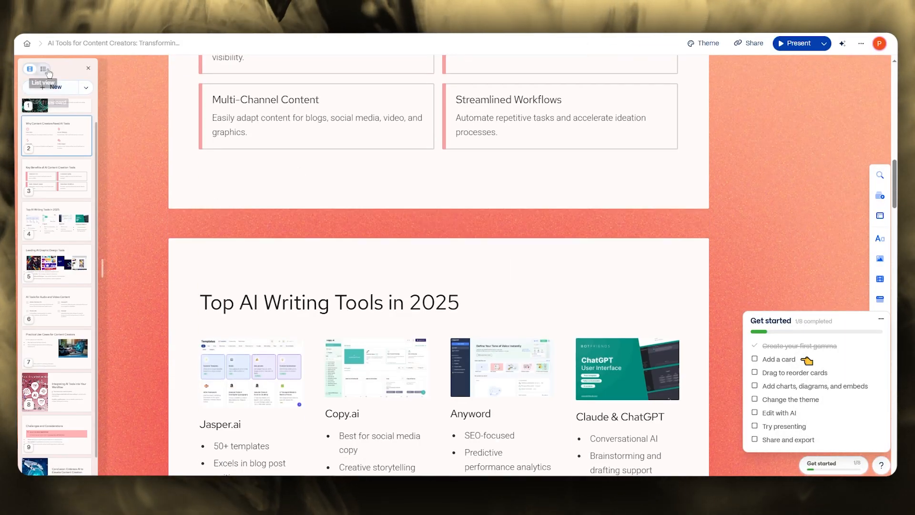
{"action": "left_click", "coordinate": [88, 88]}
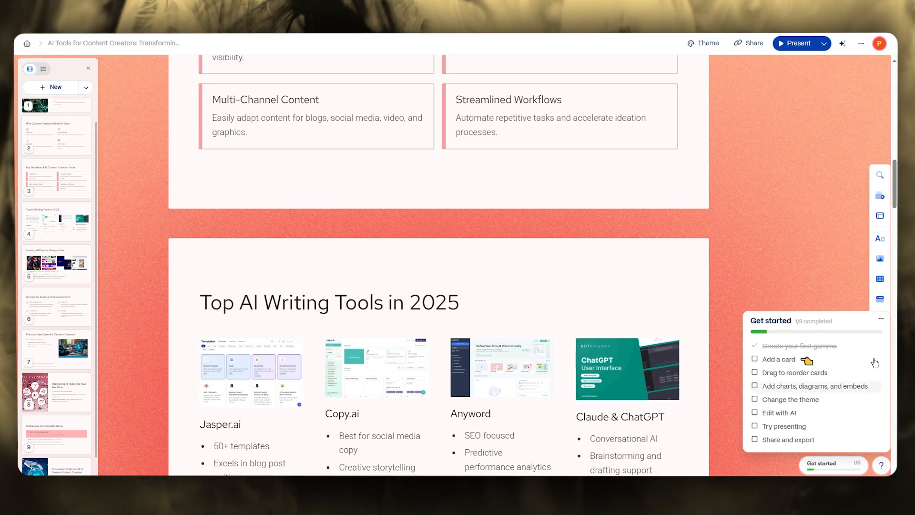
{"action": "left_click", "coordinate": [881, 323]}
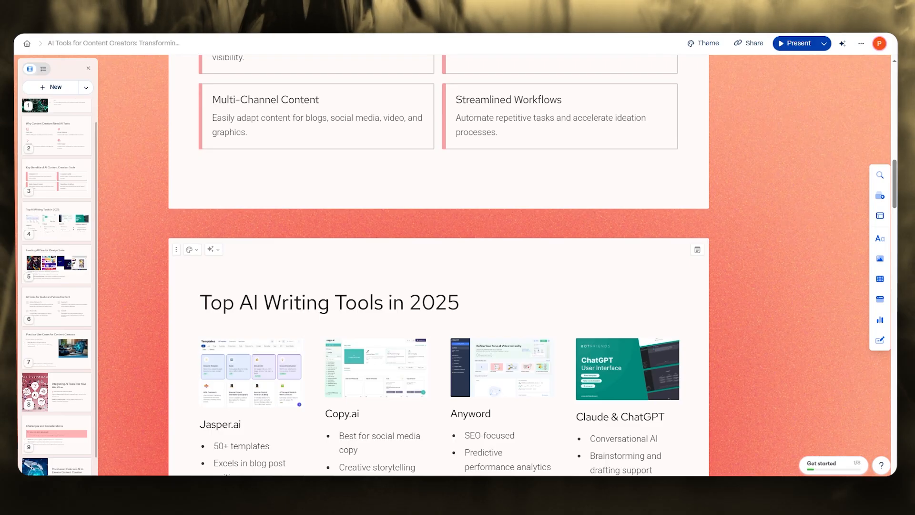
Change the presentation's theme to Bubble Gum
{"action": "mouse_move", "coordinate": [400, 222]}
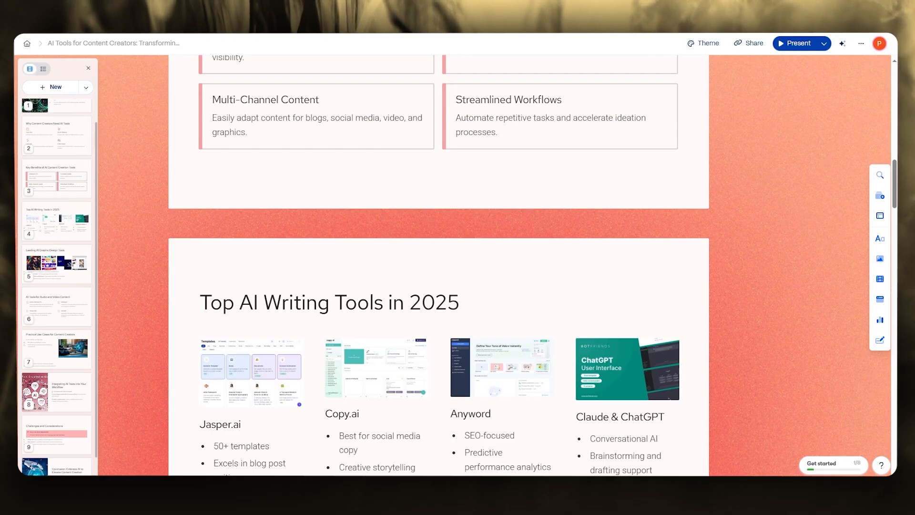
{"action": "scroll", "coordinate": [687, 237], "scroll_direction": "up", "scroll_amount": 15}
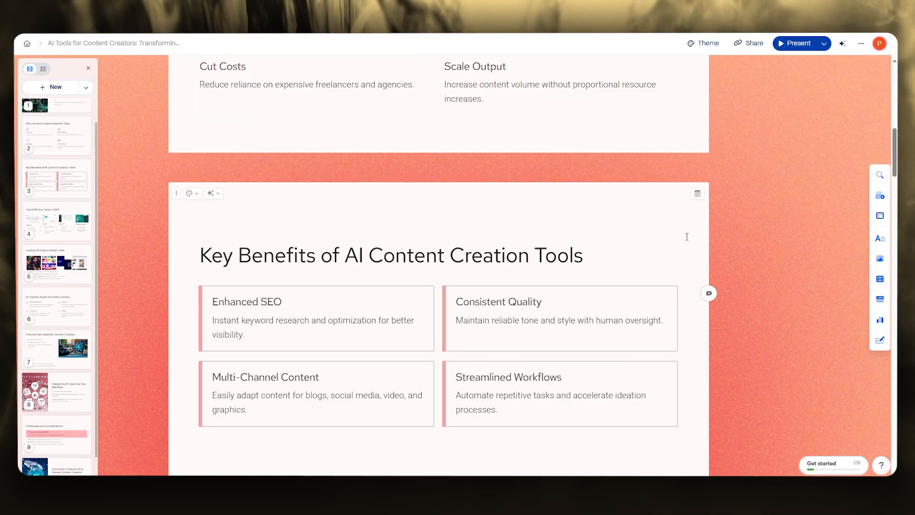
{"action": "left_click", "coordinate": [699, 48]}
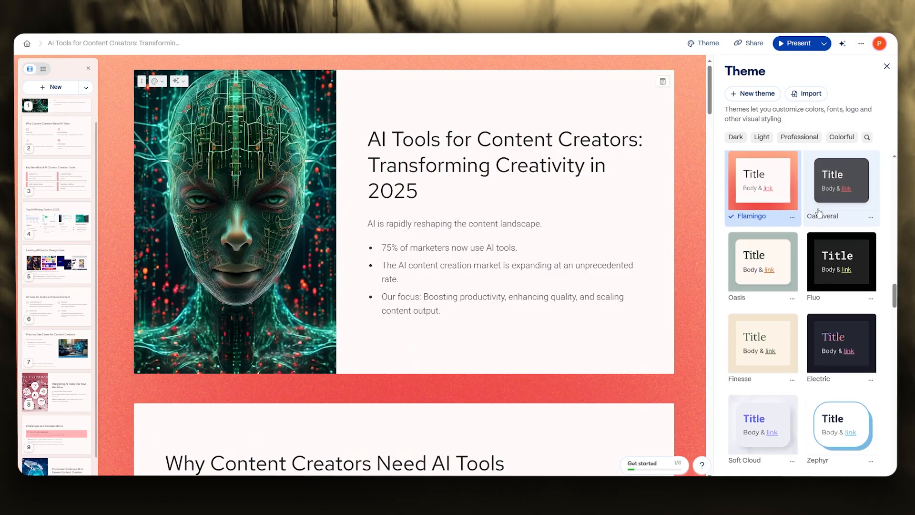
{"action": "scroll", "coordinate": [819, 212], "scroll_direction": "down", "scroll_amount": 3}
{"action": "scroll", "coordinate": [819, 213], "scroll_direction": "down", "scroll_amount": 15}
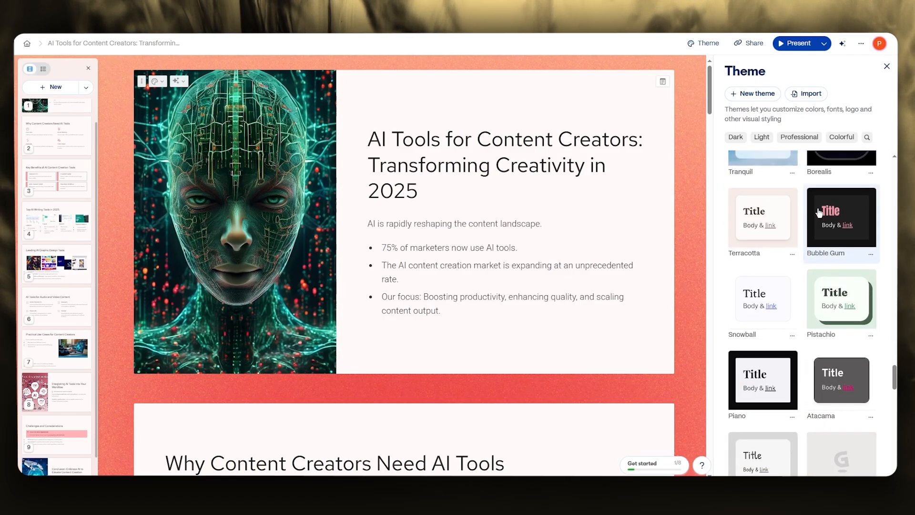
{"action": "left_click", "coordinate": [838, 195]}
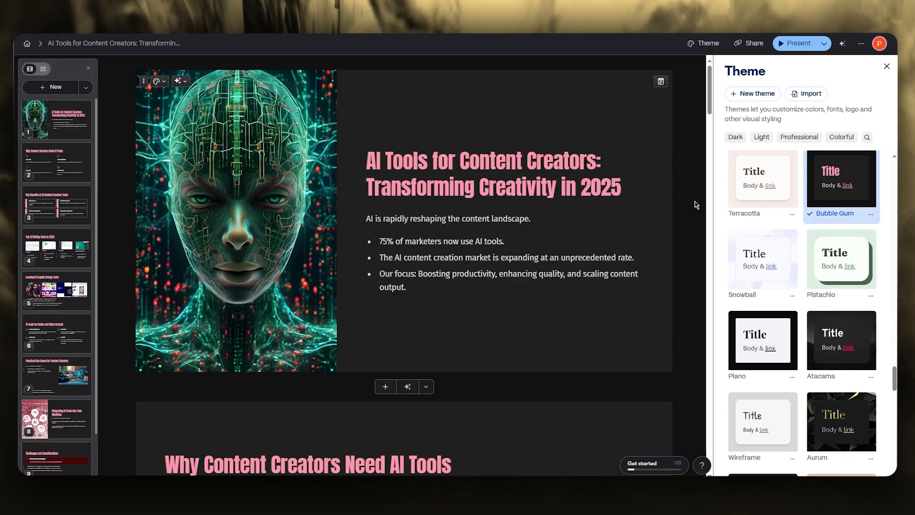
Review the layout, text and images of the presentation's cards in the new theme
{"action": "scroll", "coordinate": [603, 145], "scroll_direction": "down", "scroll_amount": 15}
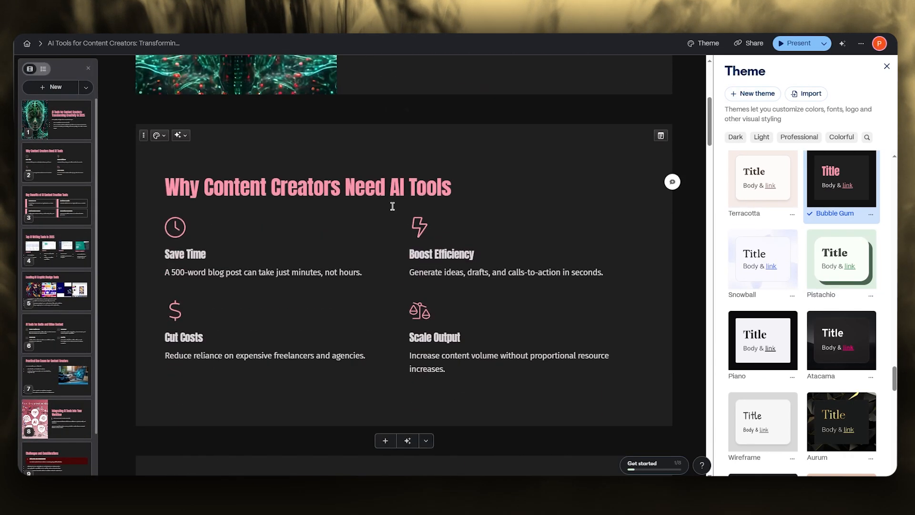
{"action": "scroll", "coordinate": [358, 212], "scroll_direction": "down", "scroll_amount": 15}
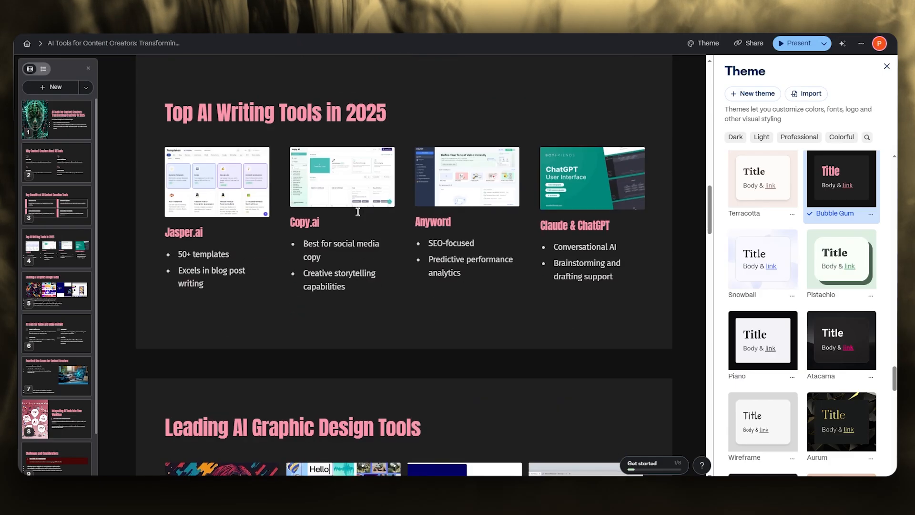
{"action": "scroll", "coordinate": [359, 215], "scroll_direction": "down", "scroll_amount": 4}
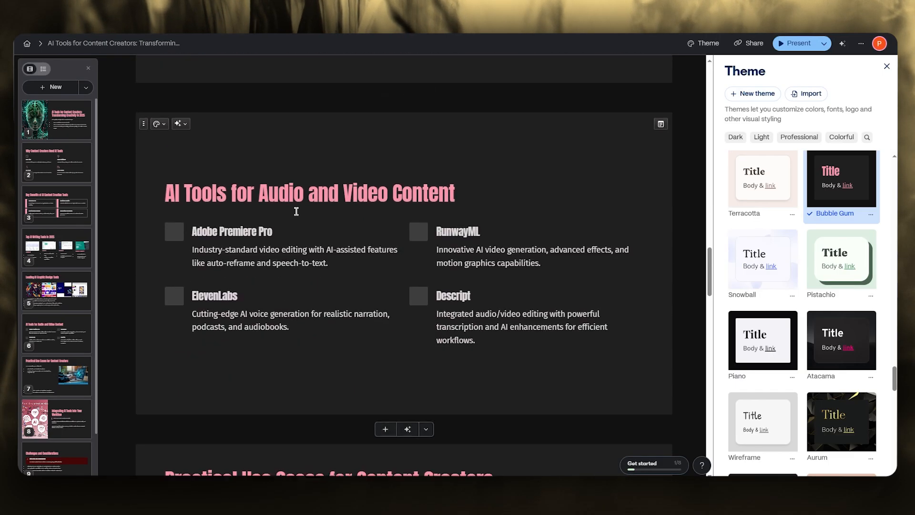
{"action": "scroll", "coordinate": [296, 207], "scroll_direction": "up", "scroll_amount": 8}
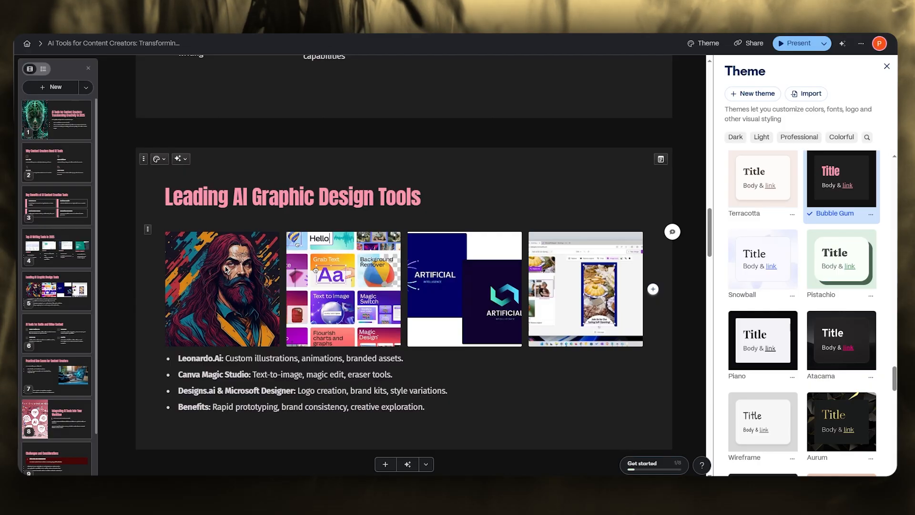
{"action": "scroll", "coordinate": [226, 270], "scroll_direction": "down", "scroll_amount": 5}
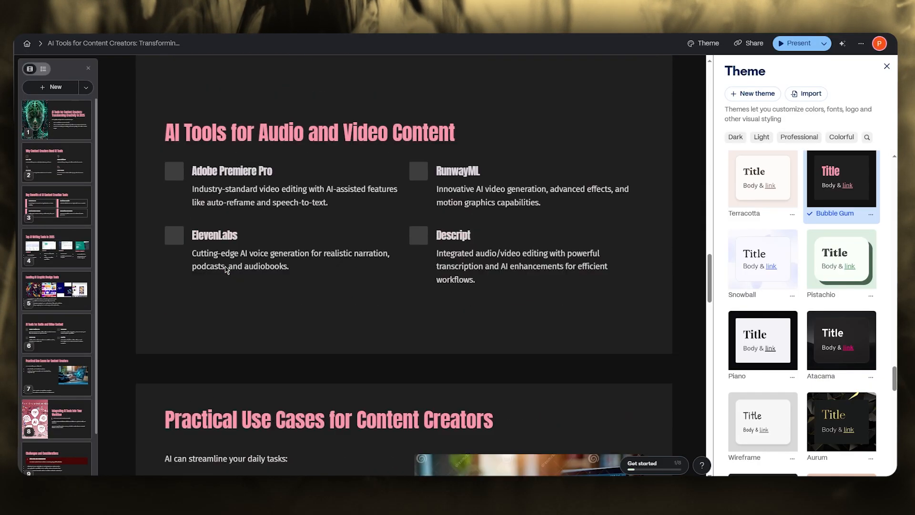
{"action": "scroll", "coordinate": [225, 266], "scroll_direction": "down", "scroll_amount": 10}
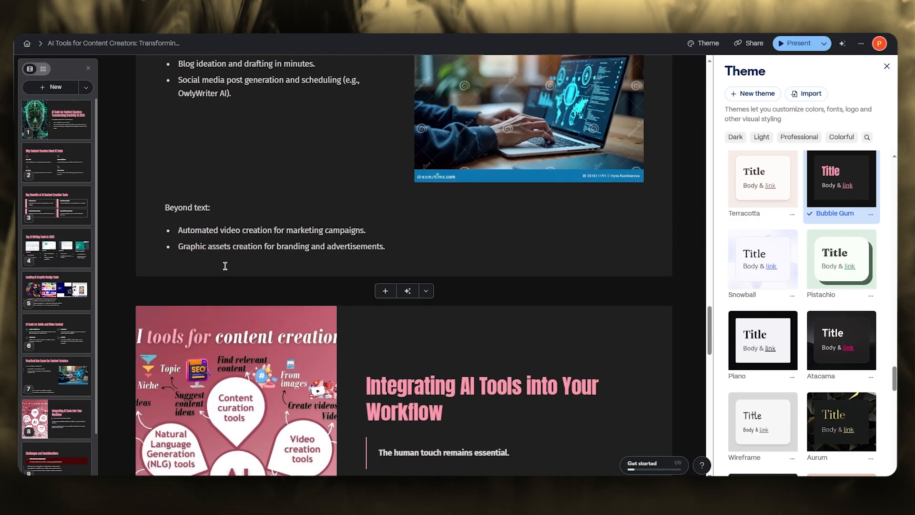
{"action": "scroll", "coordinate": [225, 265], "scroll_direction": "down", "scroll_amount": 10}
{"action": "scroll", "coordinate": [225, 265], "scroll_direction": "up", "scroll_amount": 8}
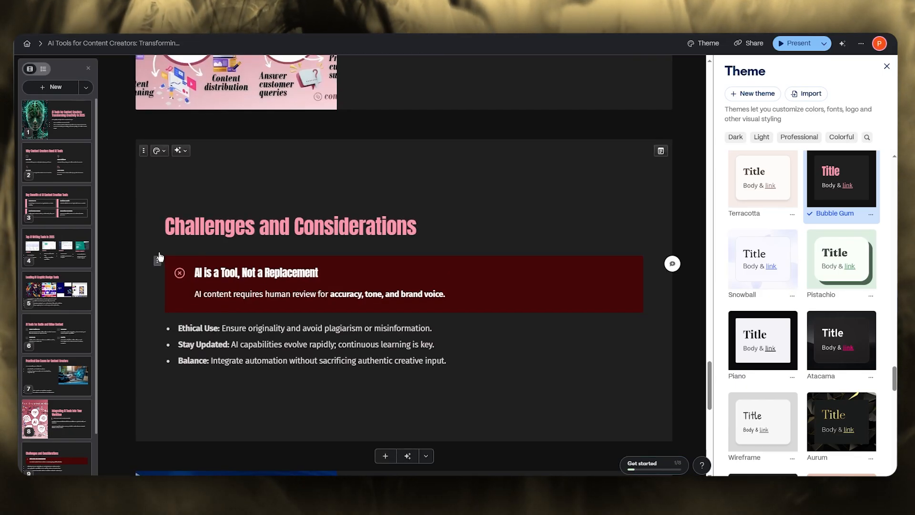
{"action": "scroll", "coordinate": [202, 246], "scroll_direction": "up", "scroll_amount": 15}
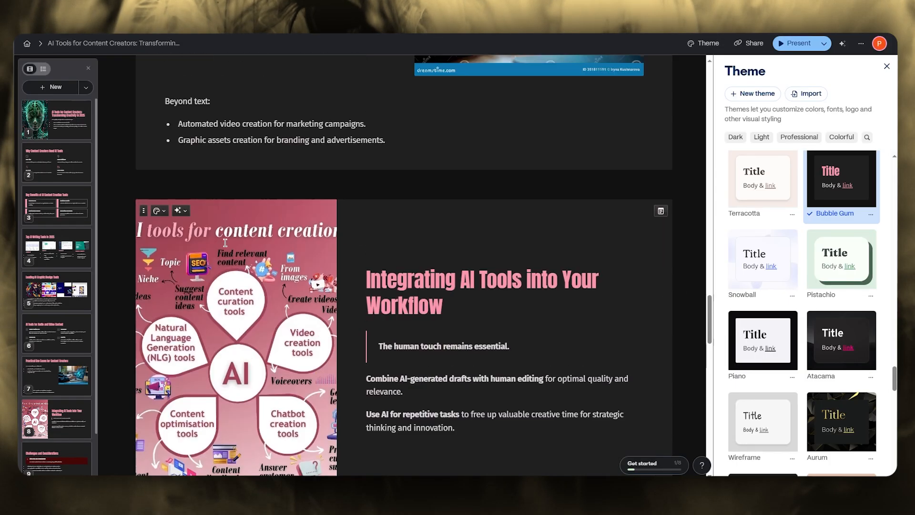
{"action": "scroll", "coordinate": [228, 244], "scroll_direction": "up", "scroll_amount": 8}
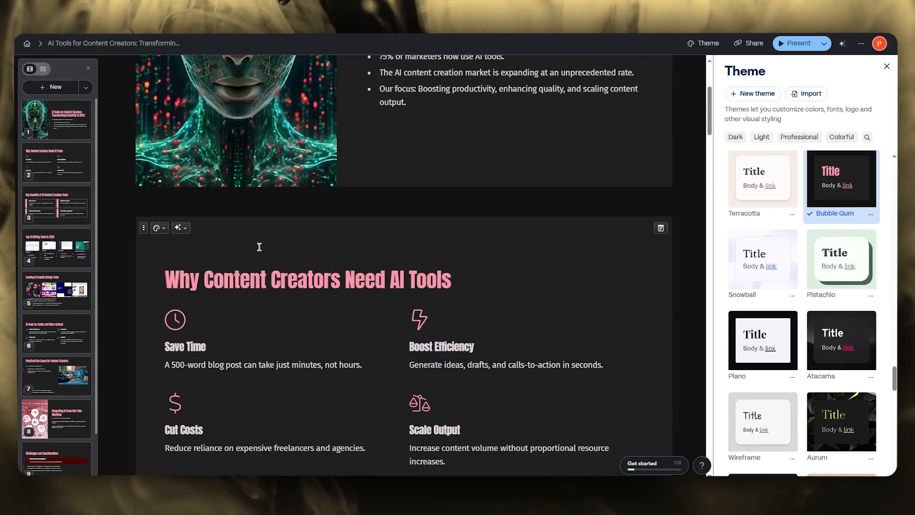
{"action": "left_click", "coordinate": [259, 247]}
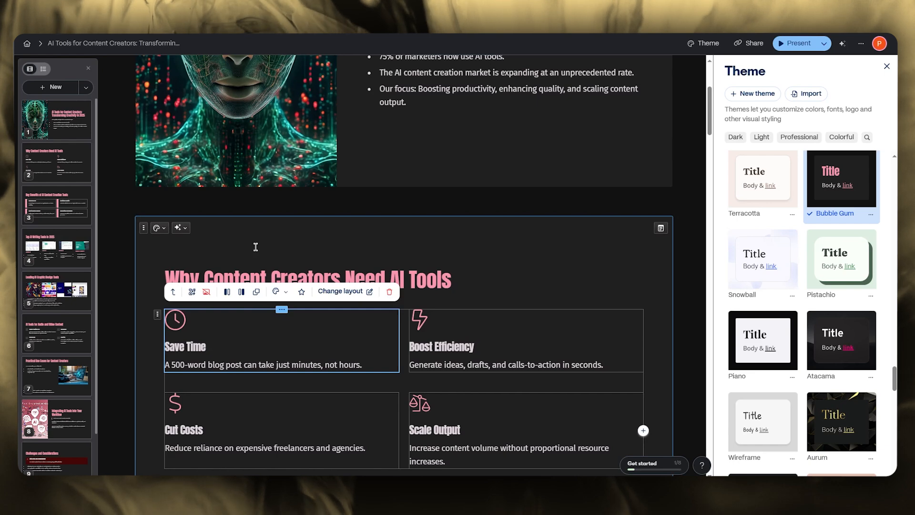
Generate new AI layouts for the "Why Content Creators Need AI Tools" card and keep the first one, with stacked boxes and an image
{"action": "scroll", "coordinate": [256, 247], "scroll_direction": "down", "scroll_amount": 2}
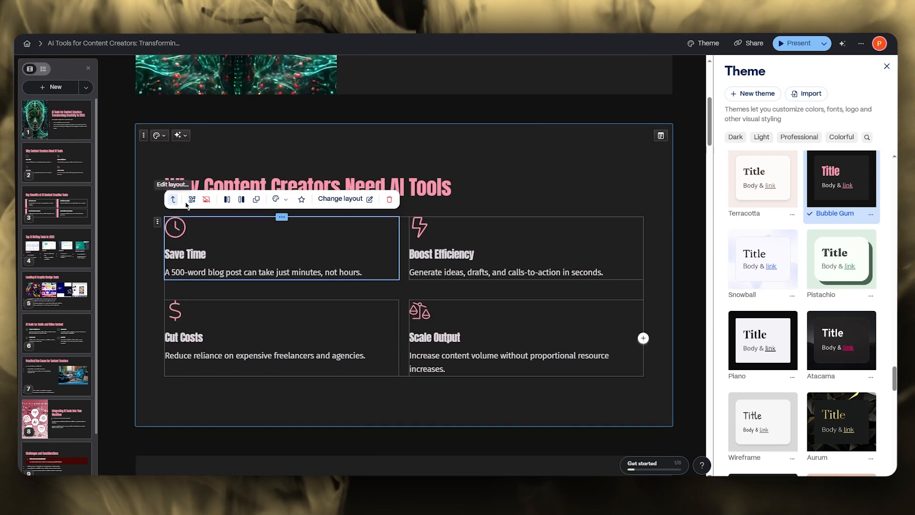
{"action": "left_click", "coordinate": [382, 181]}
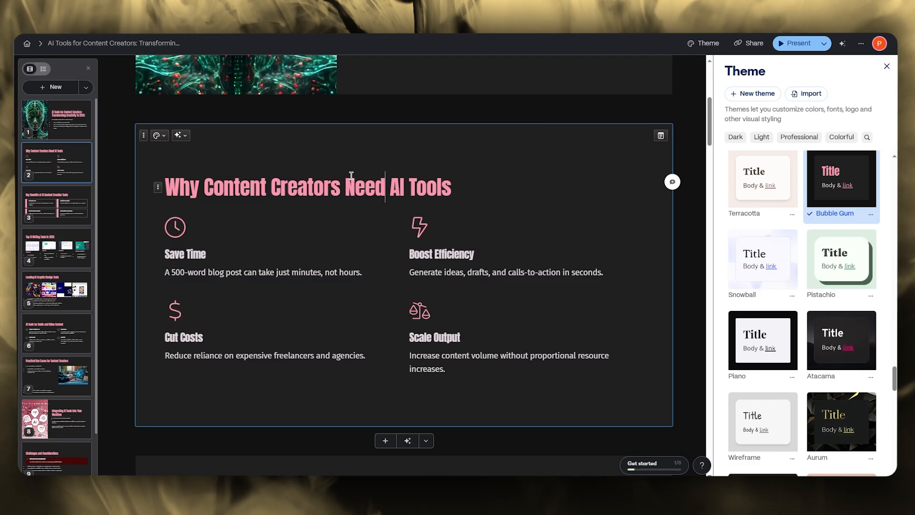
{"action": "left_click", "coordinate": [179, 136]}
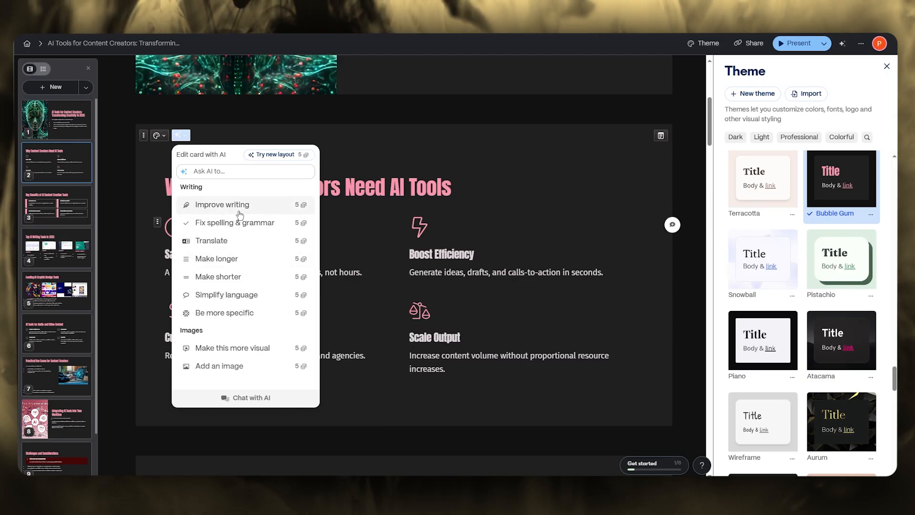
{"action": "left_click", "coordinate": [279, 155]}
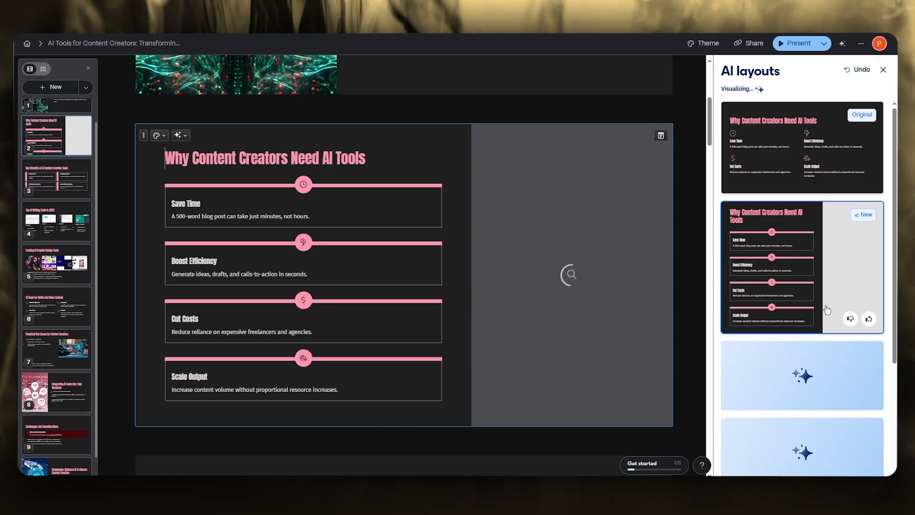
{"action": "scroll", "coordinate": [827, 310], "scroll_direction": "down", "scroll_amount": 3}
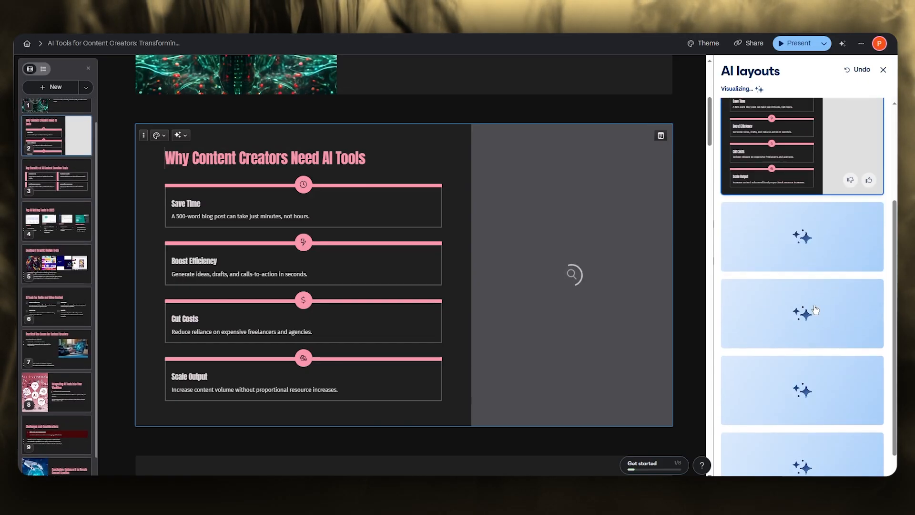
{"action": "left_click", "coordinate": [832, 181]}
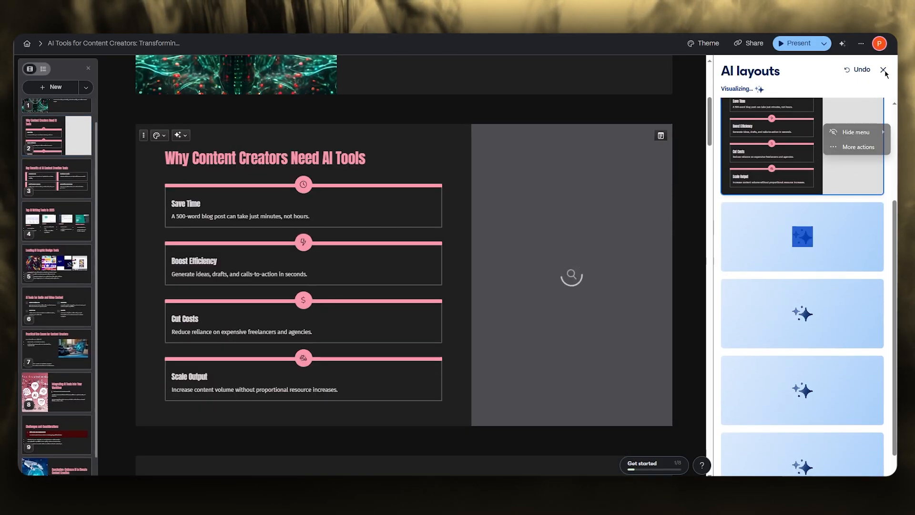
{"action": "left_click", "coordinate": [884, 70]}
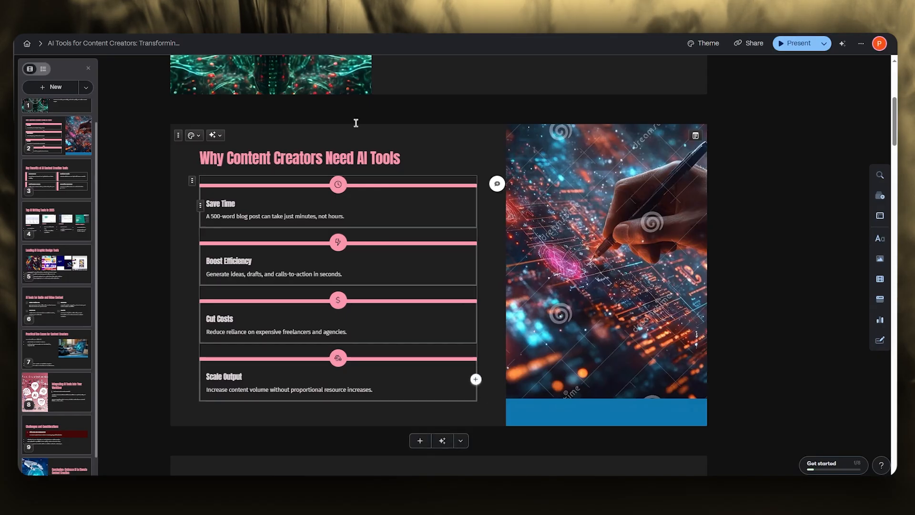
Browse the available presentation themes filtered to dark ones, keeping the current theme
{"action": "left_click", "coordinate": [702, 43]}
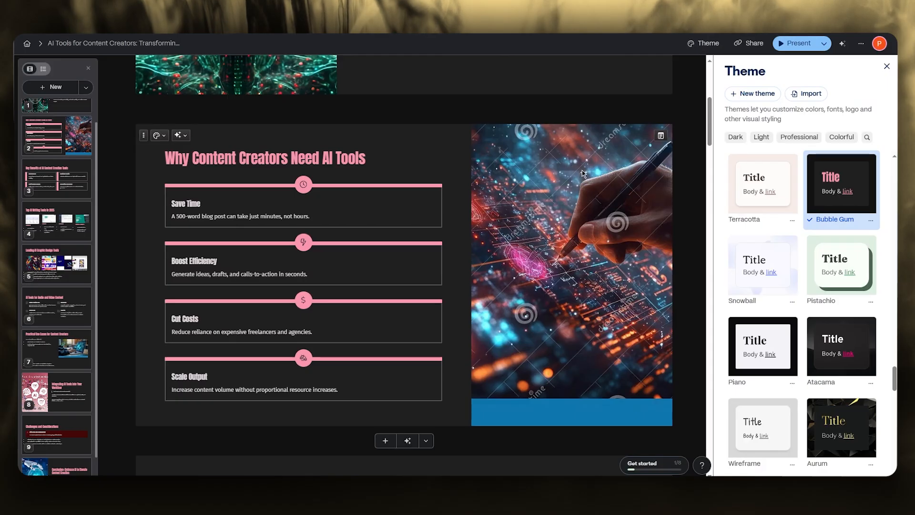
{"action": "scroll", "coordinate": [855, 204], "scroll_direction": "down", "scroll_amount": 4}
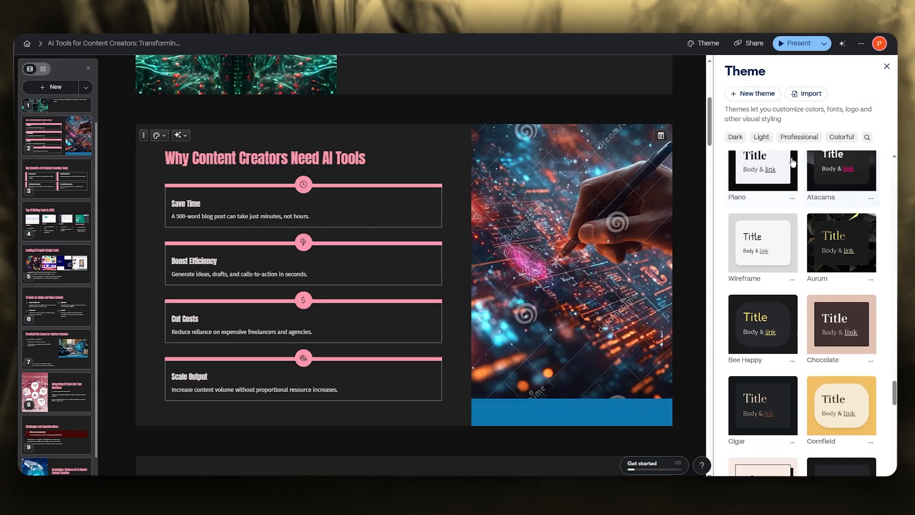
{"action": "left_click", "coordinate": [737, 137]}
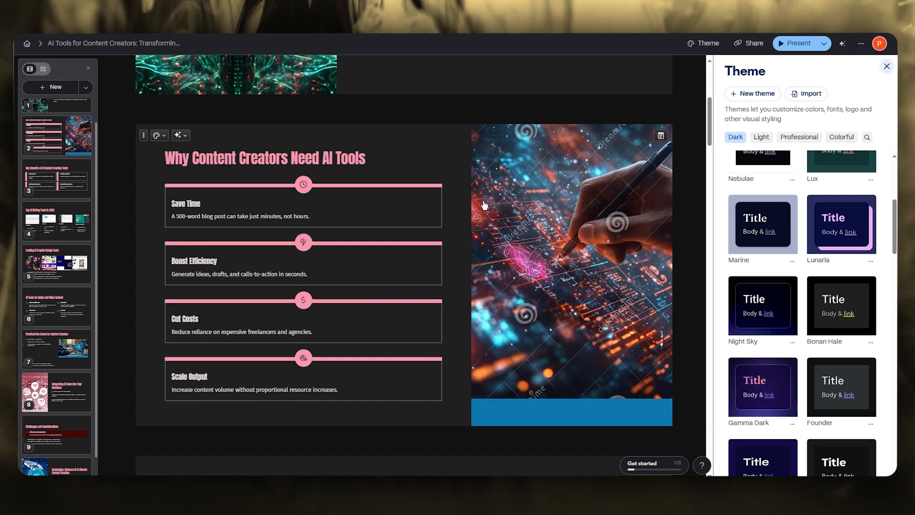
{"action": "left_click", "coordinate": [887, 66]}
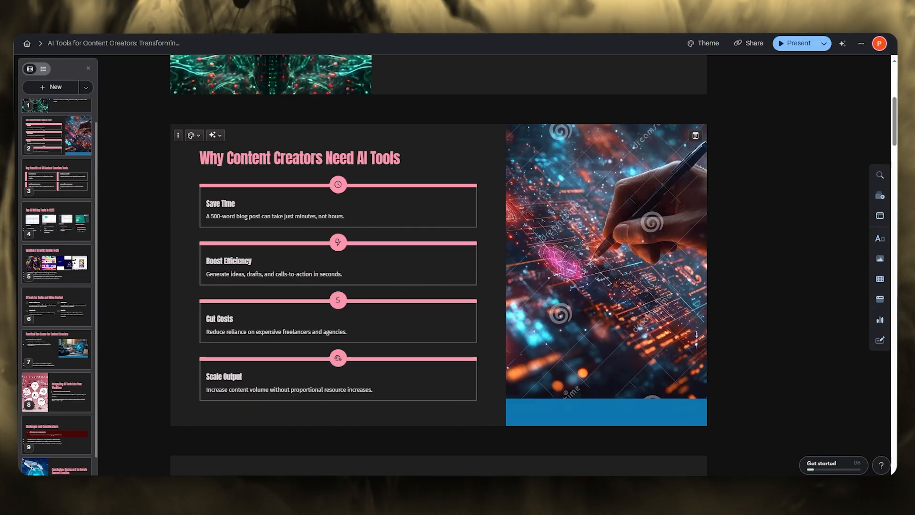
Export all cards of the presentation to PDF, download the file and close the sharing dialog
{"action": "scroll", "coordinate": [336, 205], "scroll_direction": "down", "scroll_amount": 4}
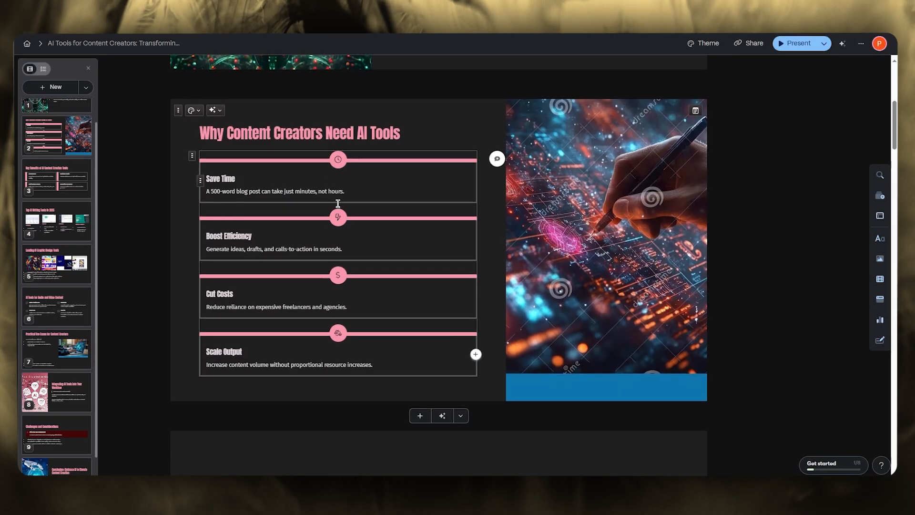
{"action": "scroll", "coordinate": [338, 203], "scroll_direction": "down", "scroll_amount": 3}
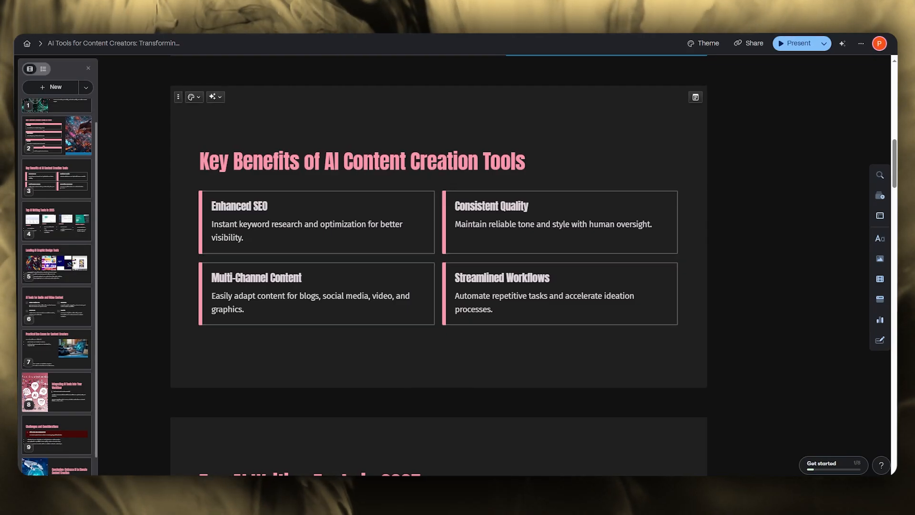
{"action": "left_click", "coordinate": [749, 44]}
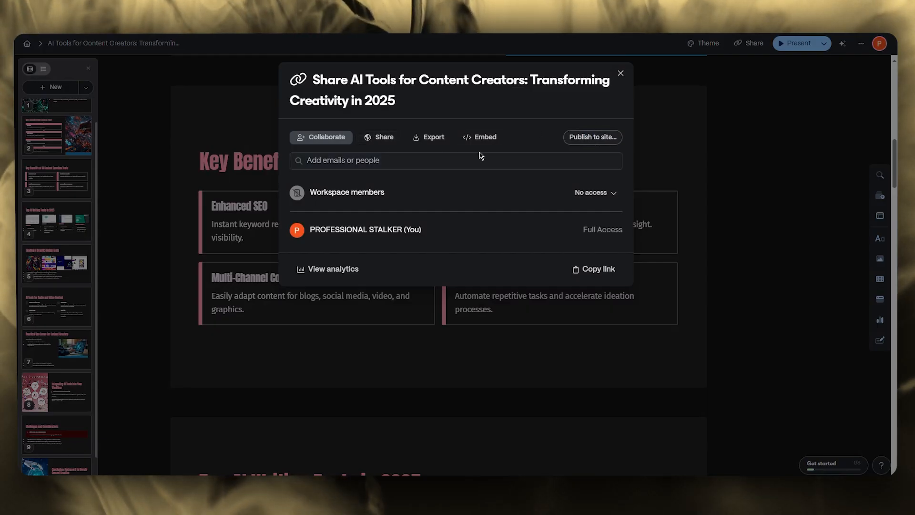
{"action": "left_click", "coordinate": [432, 138]}
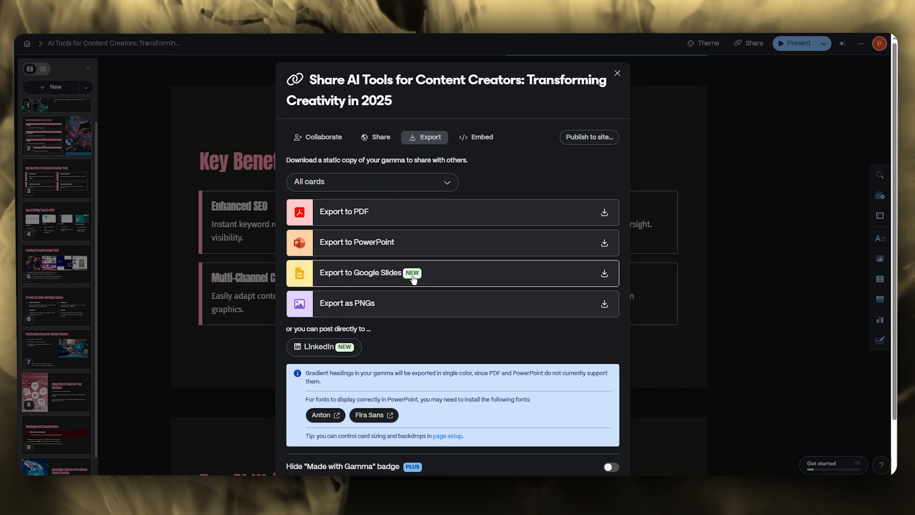
{"action": "left_click", "coordinate": [419, 211]}
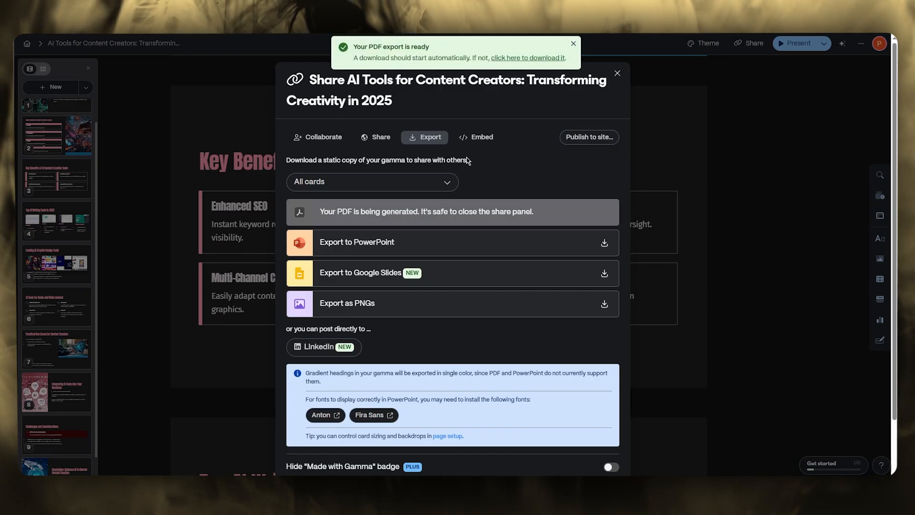
{"action": "left_click", "coordinate": [529, 57]}
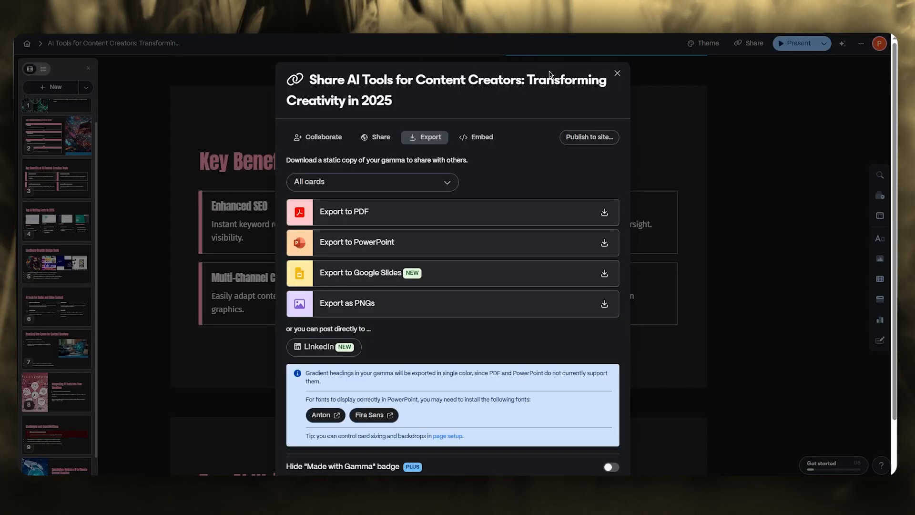
{"action": "left_click", "coordinate": [617, 73]}
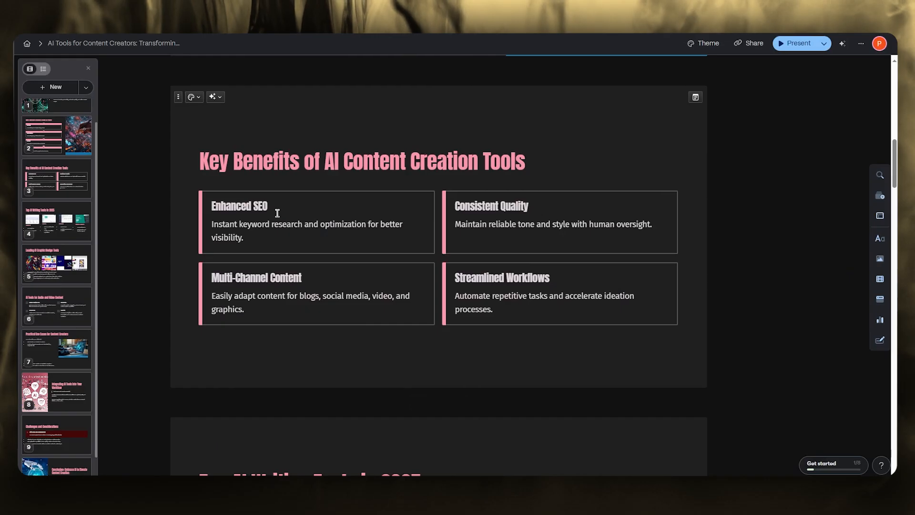
{"action": "scroll", "coordinate": [307, 213], "scroll_direction": "up", "scroll_amount": 10}
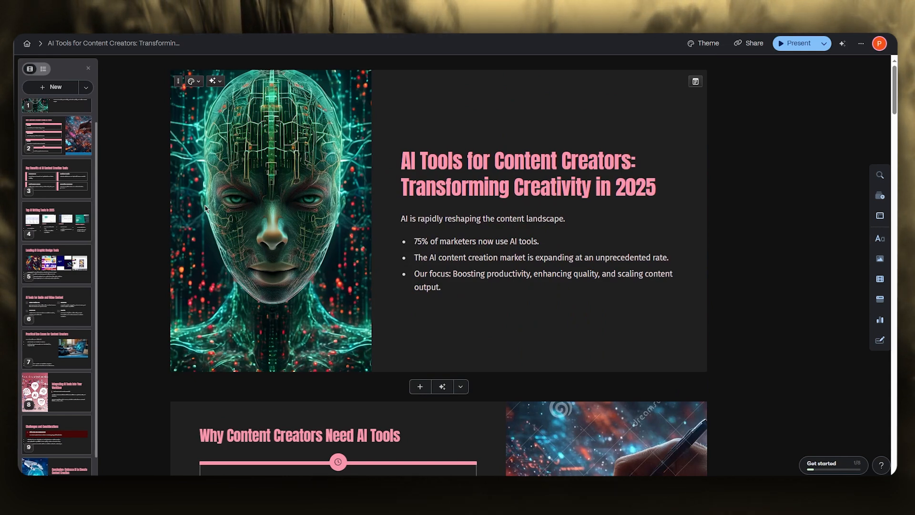
{"action": "scroll", "coordinate": [205, 208], "scroll_direction": "down", "scroll_amount": 3}
{"action": "scroll", "coordinate": [203, 213], "scroll_direction": "down", "scroll_amount": 4}
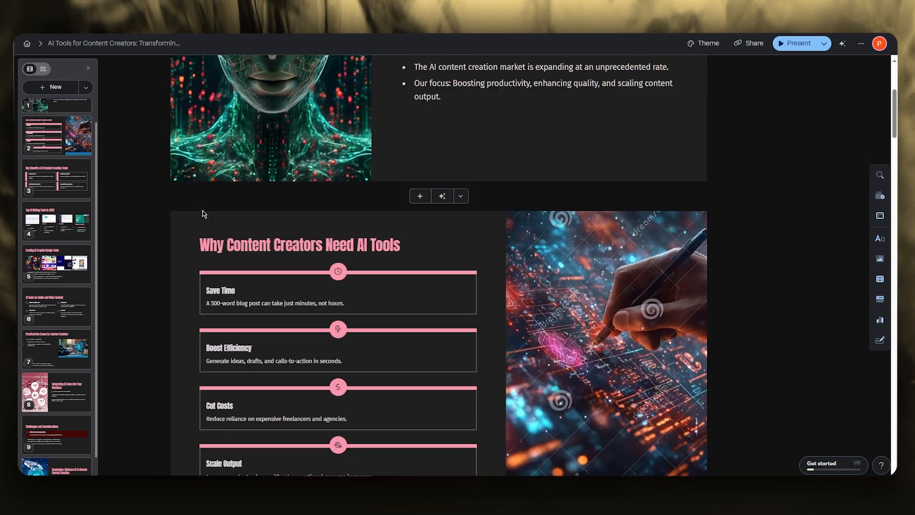
{"action": "scroll", "coordinate": [204, 214], "scroll_direction": "up", "scroll_amount": 7}
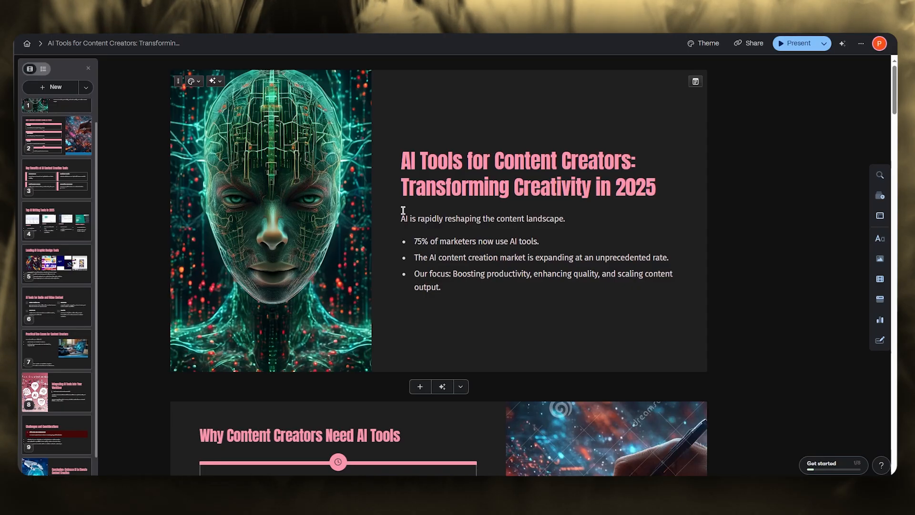
{"action": "scroll", "coordinate": [376, 219], "scroll_direction": "down", "scroll_amount": 3}
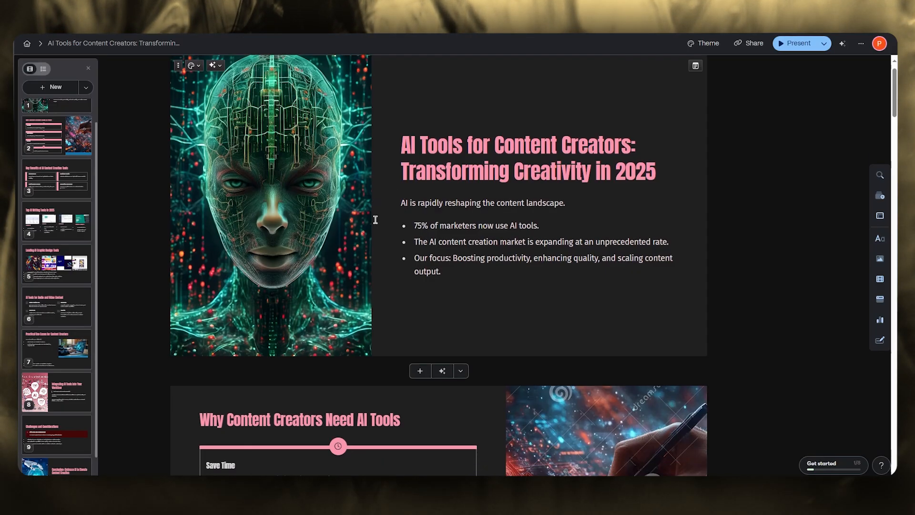
{"action": "scroll", "coordinate": [376, 219], "scroll_direction": "up", "scroll_amount": 3}
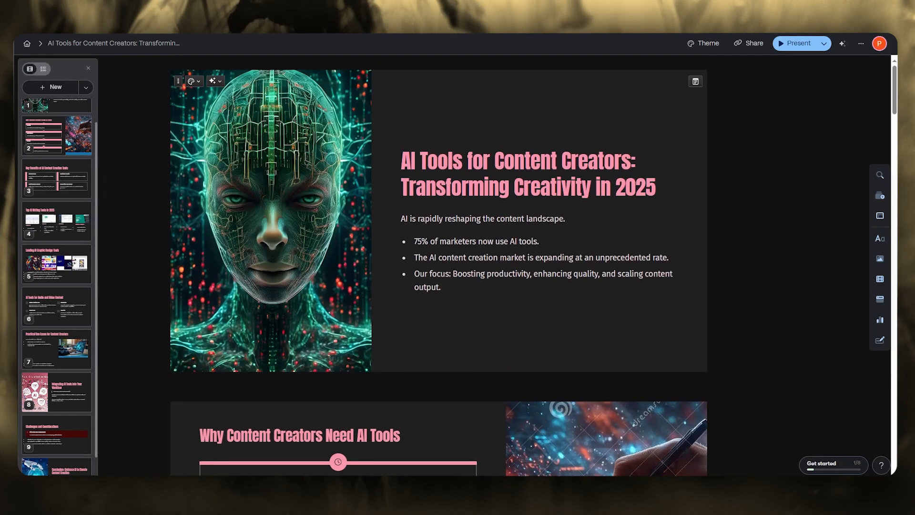